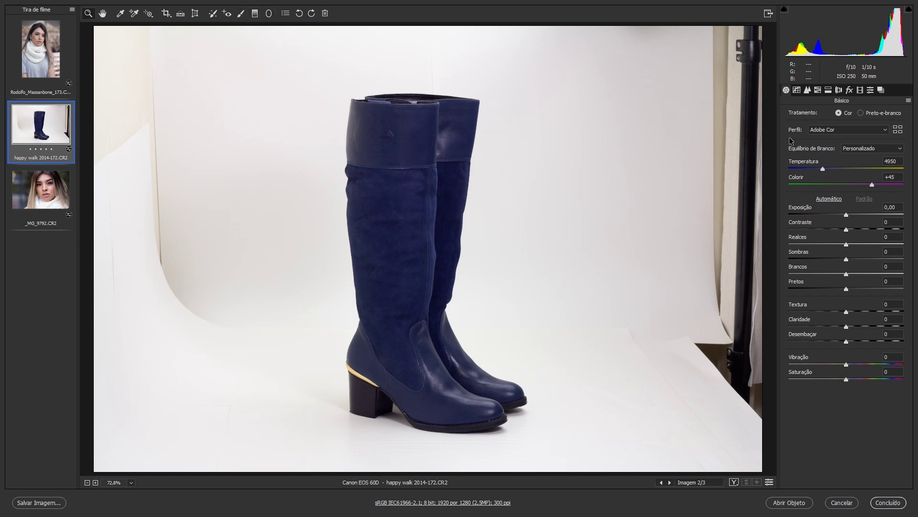
- Neutralise the white balance by sampling the boot photo's backdrop
click(121, 14)
click(470, 306)
click(105, 15)
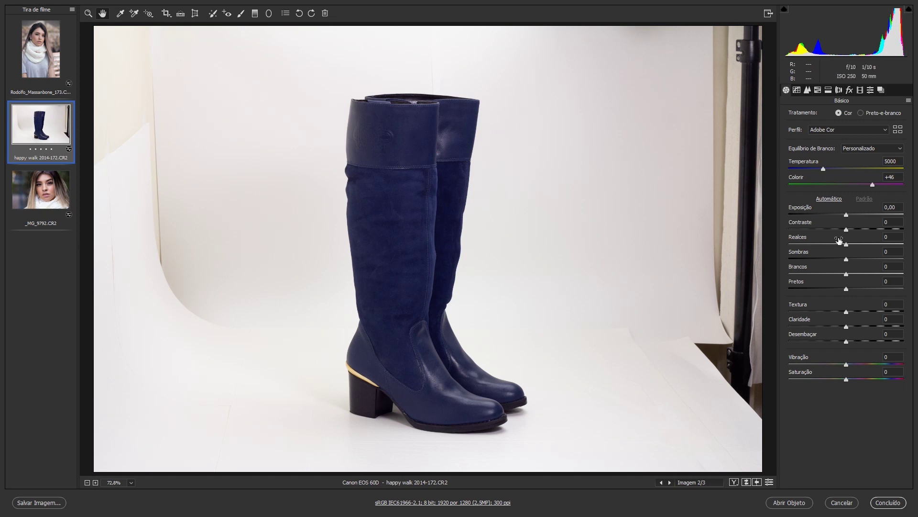
- Set Whites +75, Highlights -33, Shadows +4, Texture +23 and Clarity +6
mouse_move(847, 274)
mouse_down()
mouse_move(916, 277)
mouse_move(891, 274)
mouse_up()
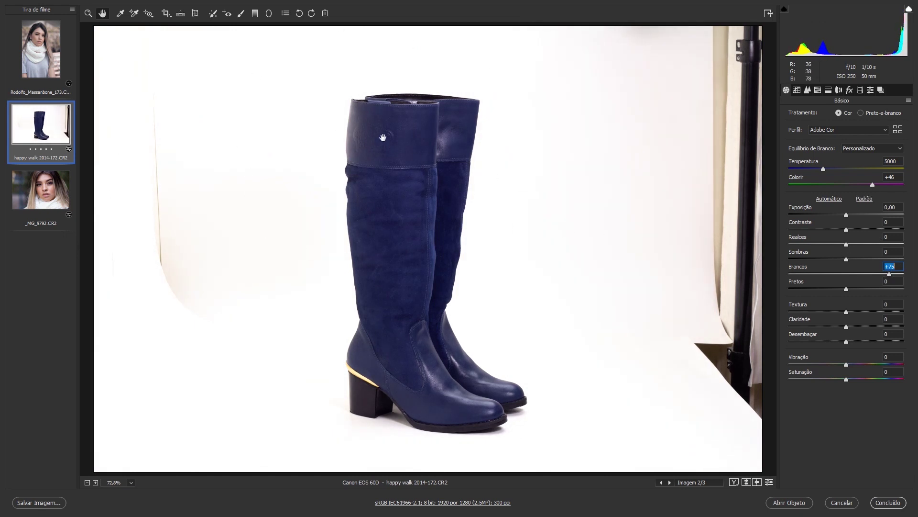
mouse_move(846, 245)
mouse_down()
mouse_move(811, 246)
mouse_move(848, 257)
mouse_up()
drag(847, 327, 854, 323)
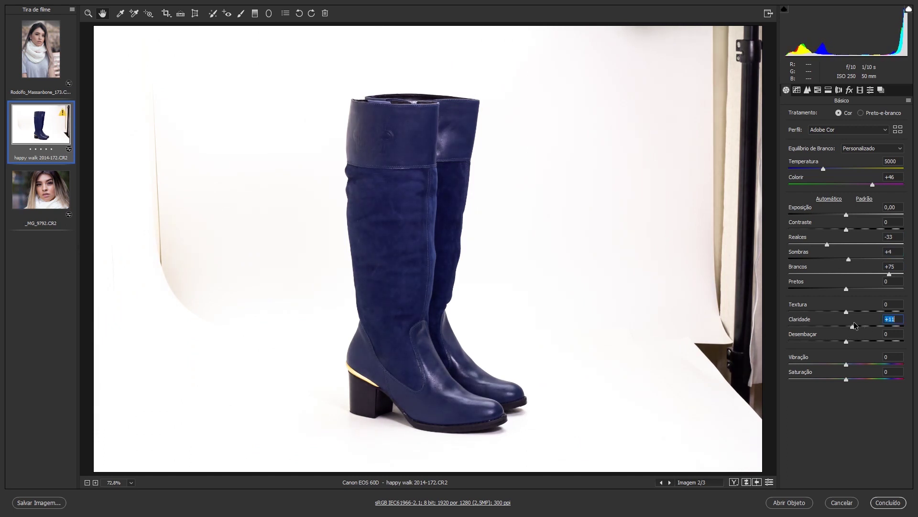
drag(851, 327, 846, 312)
- Place a graduated filter on the backdrop's left side with texture and sharpness at zero
click(255, 14)
mouse_move(288, 266)
mouse_down()
mouse_move(325, 292)
mouse_move(325, 267)
mouse_up()
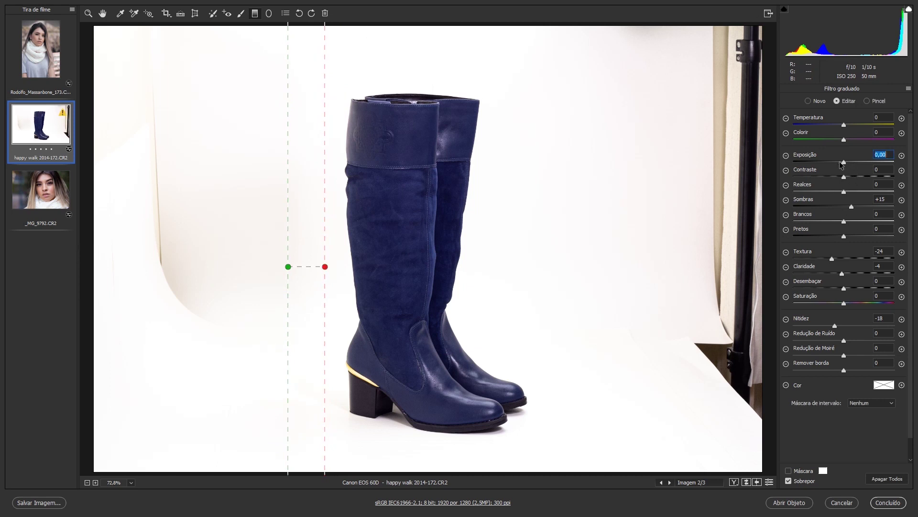
click(852, 207)
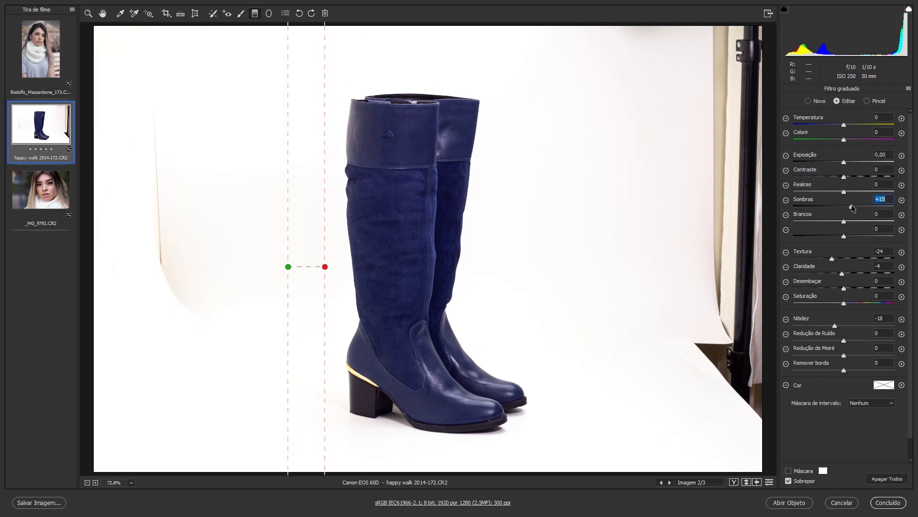
double_click(832, 259)
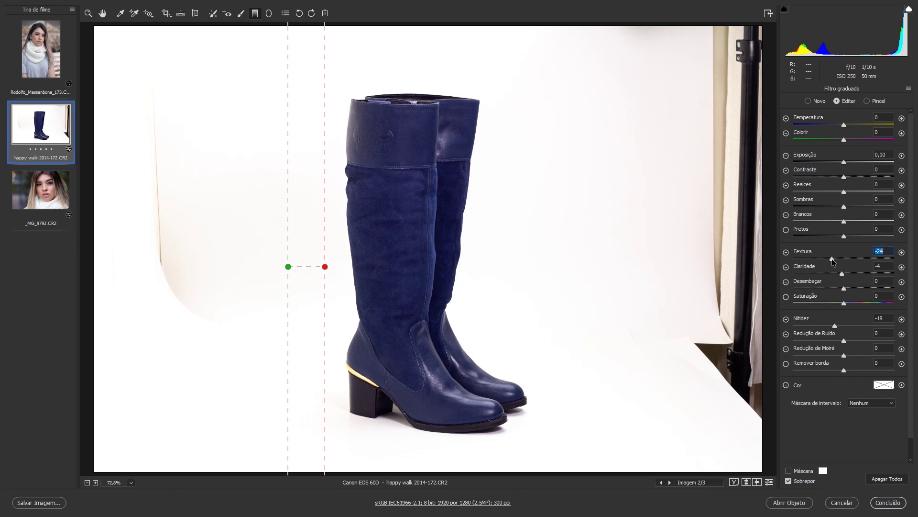
double_click(835, 325)
- Boost the left gradient to Exposure +4 and Highlights, Whites, Blacks +100, then add a right-side gradient
drag(846, 163, 878, 163)
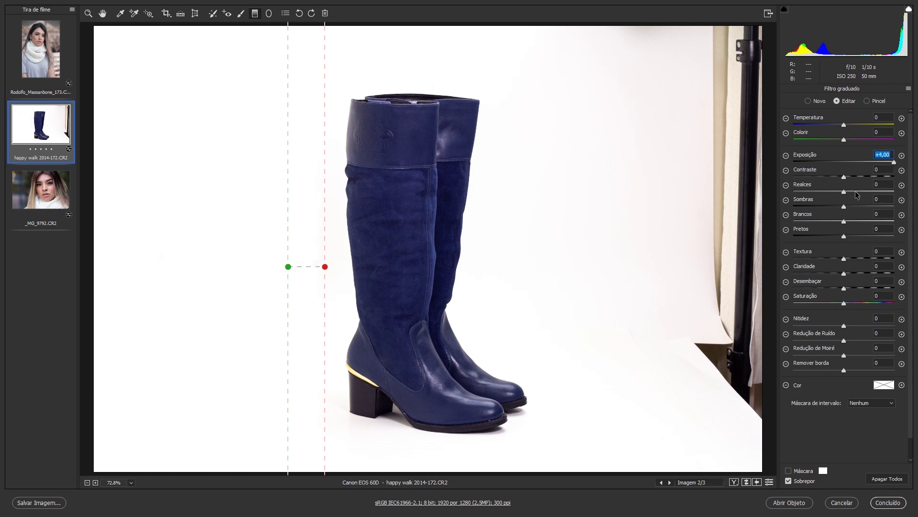
mouse_move(846, 193)
mouse_down()
mouse_move(890, 191)
mouse_move(893, 206)
mouse_up()
drag(844, 221, 894, 221)
drag(845, 237, 894, 237)
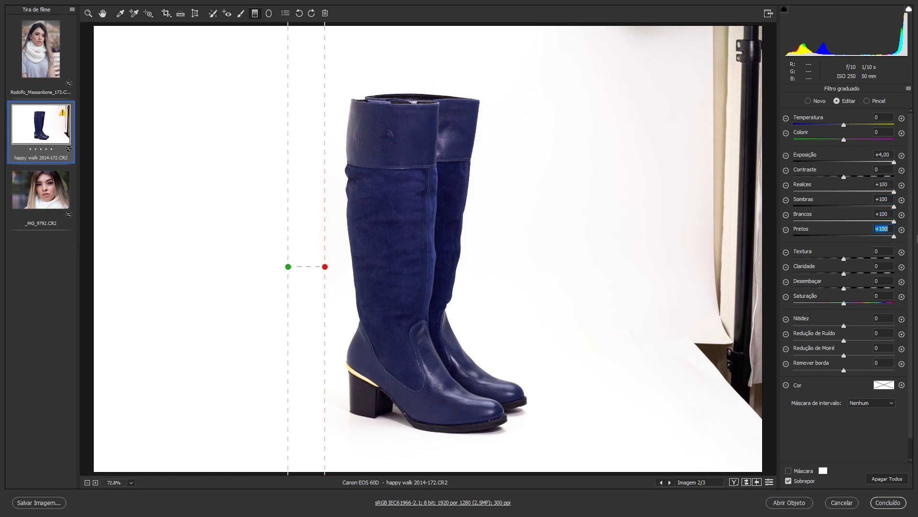
drag(325, 267, 330, 266)
mouse_move(556, 272)
mouse_down()
mouse_move(584, 271)
mouse_move(498, 271)
mouse_move(576, 275)
mouse_move(537, 275)
mouse_up()
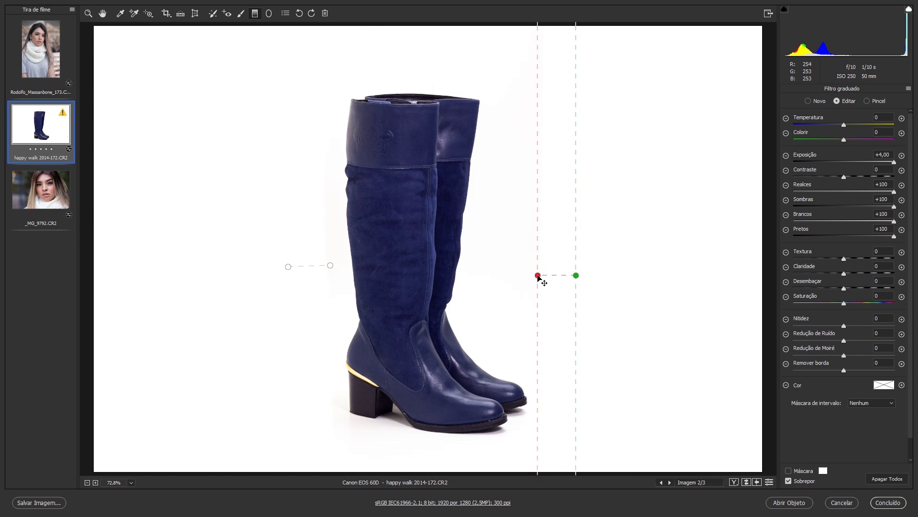
- Reposition the right gradient and add matching gradients along the top and bottom edges
drag(576, 276, 538, 278)
drag(403, 44, 404, 83)
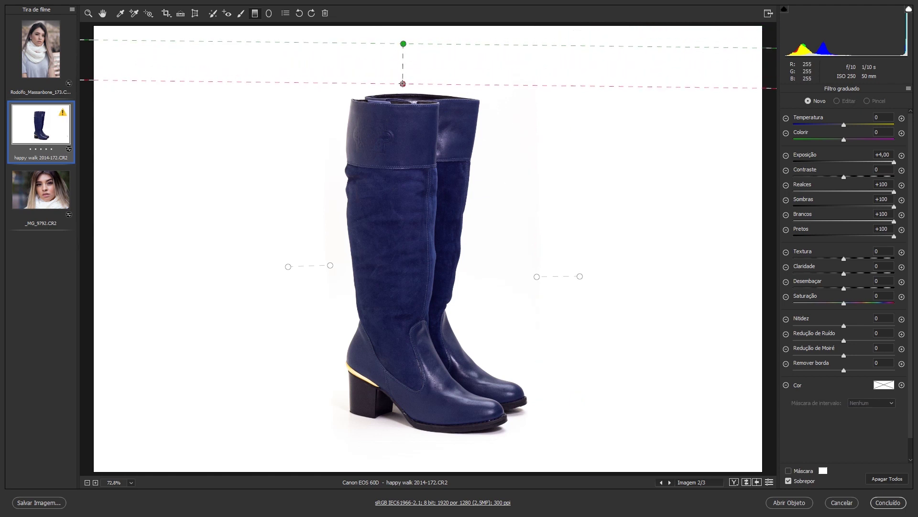
drag(402, 83, 404, 83)
drag(427, 463, 430, 443)
drag(431, 443, 430, 443)
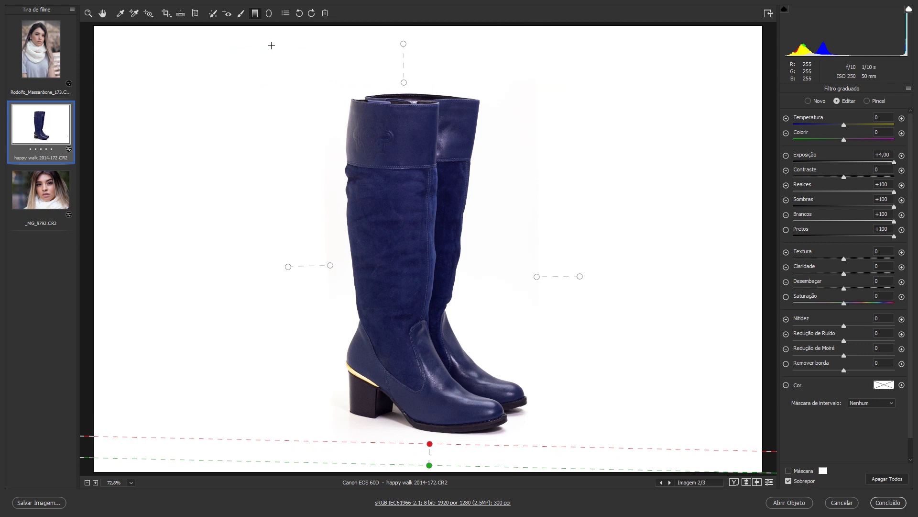
- Zoom in to inspect the boots' soles, then load the Adjustment Brush
click(242, 19)
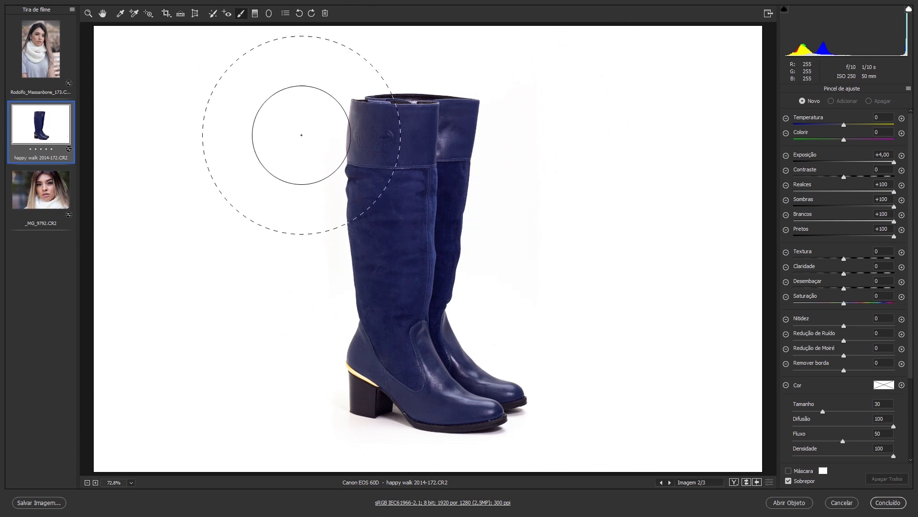
click(102, 14)
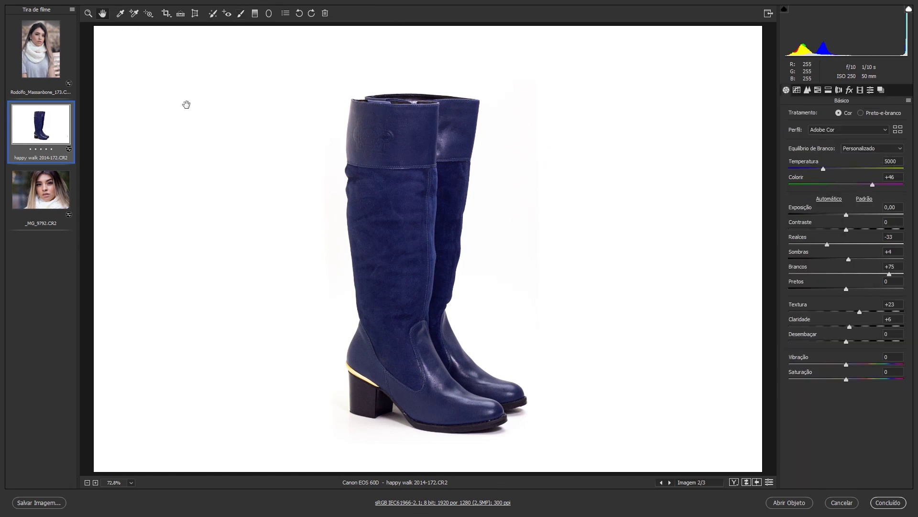
click(88, 14)
click(473, 436)
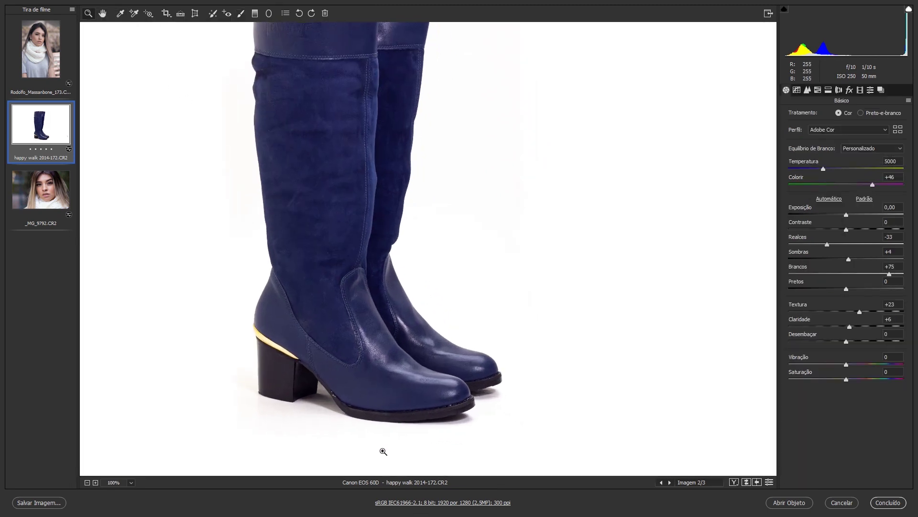
click(383, 451)
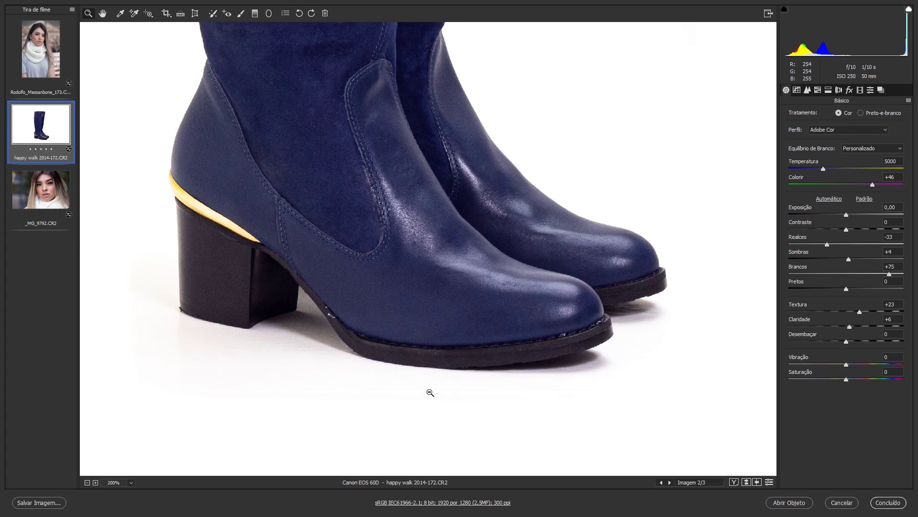
alt+click(429, 392)
click(240, 13)
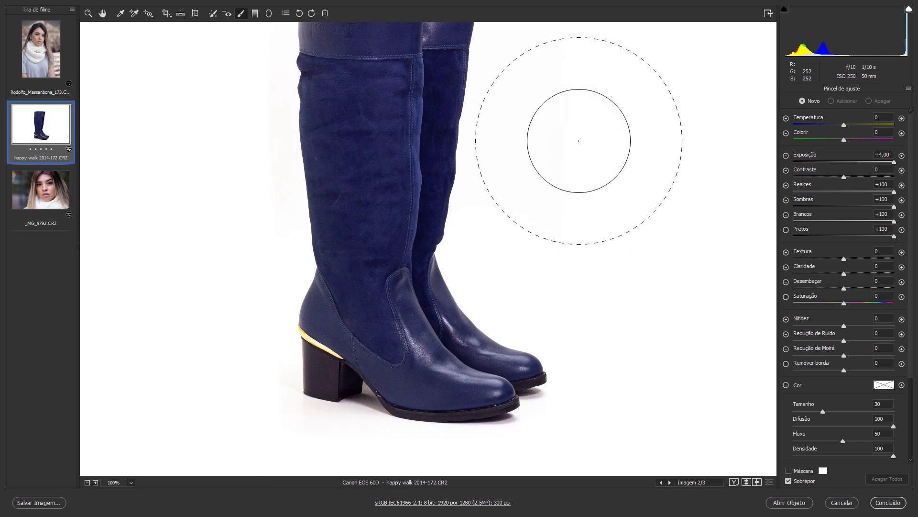
- Set the adjustment brush size to 7 and feather to 40
scroll(903, 225, down, 2)
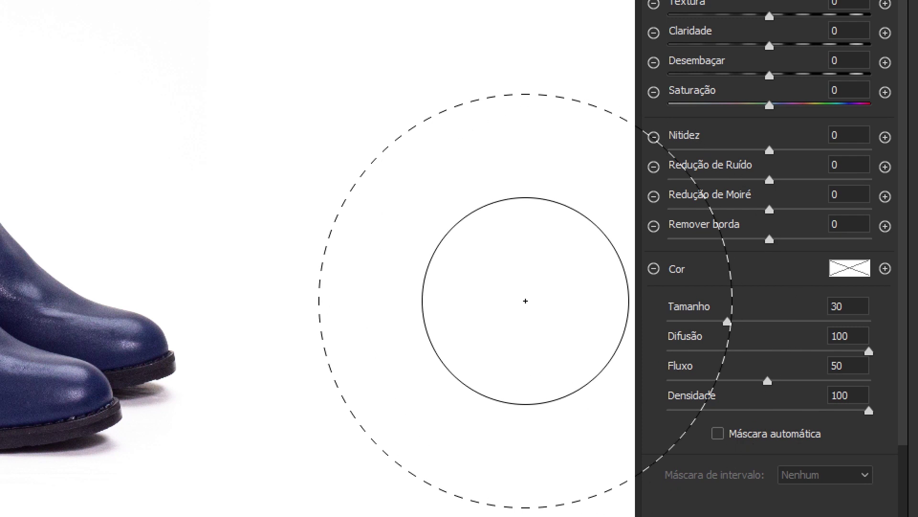
drag(727, 322, 712, 321)
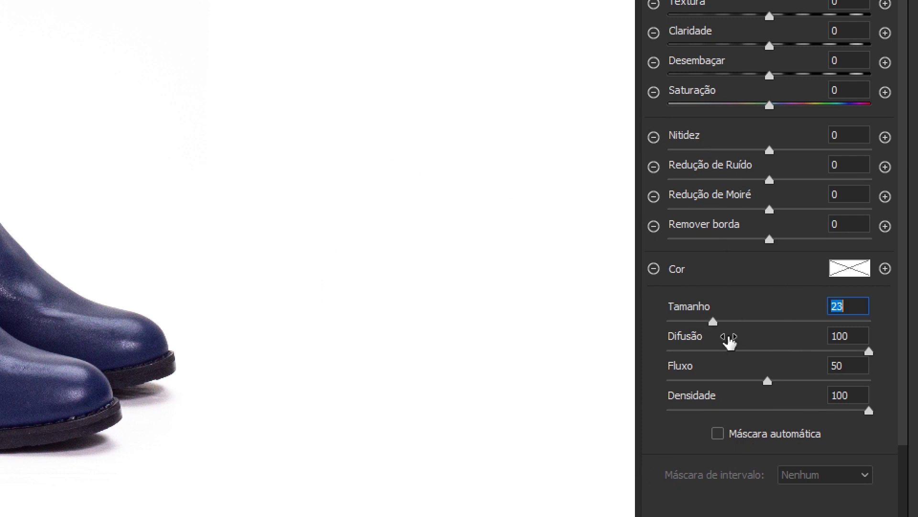
drag(868, 351, 787, 352)
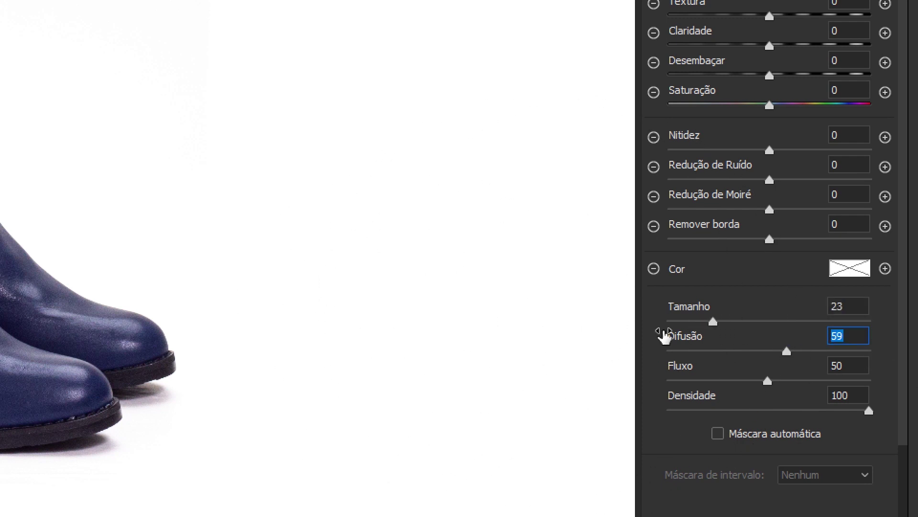
drag(713, 322, 674, 322)
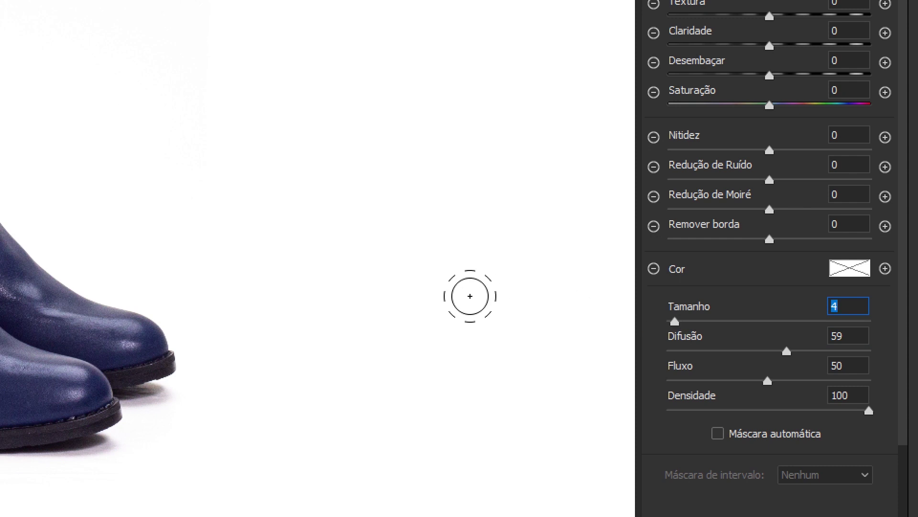
drag(798, 354, 884, 348)
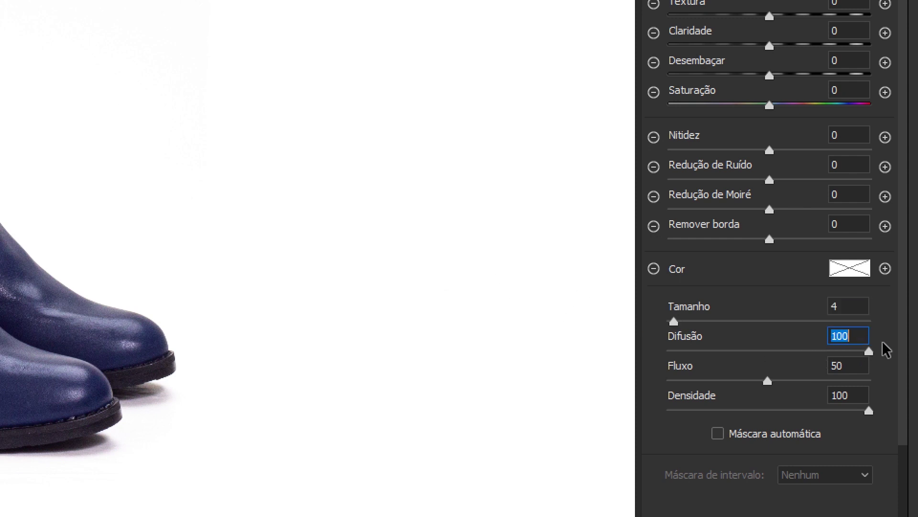
drag(725, 353, 625, 360)
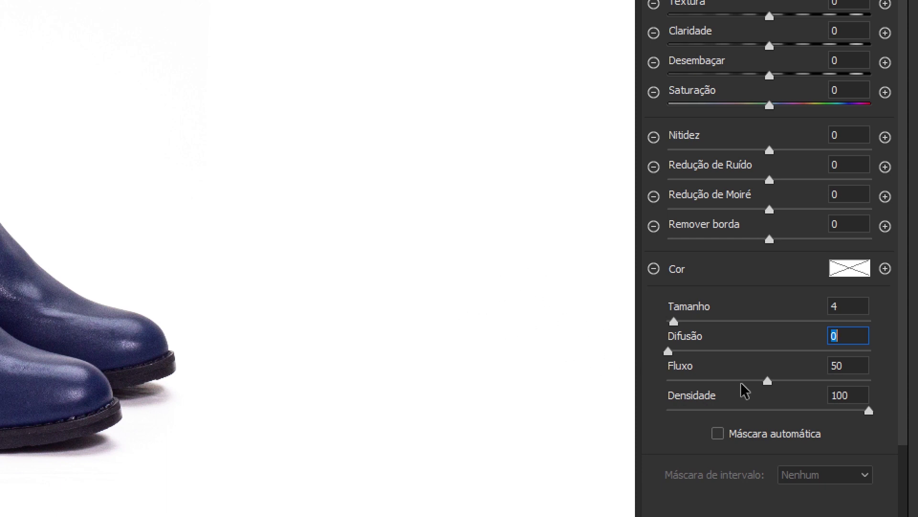
click(731, 352)
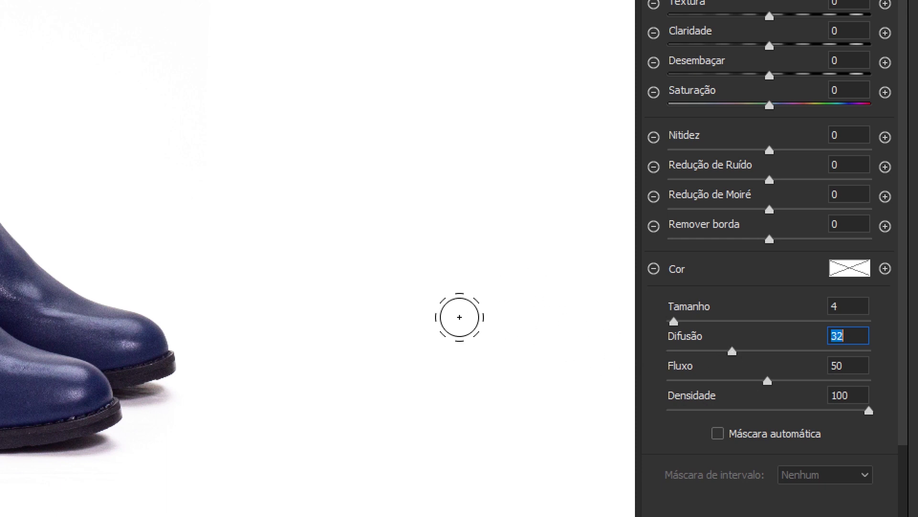
click(750, 352)
click(677, 322)
drag(677, 322, 681, 323)
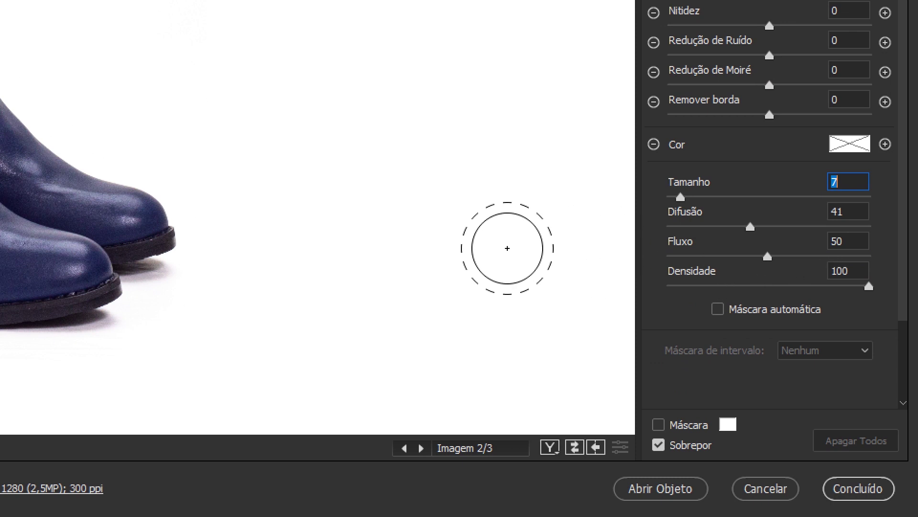
- Set the brush flow to 10 and density to 100, fine-tuning the feather
drag(768, 256, 908, 258)
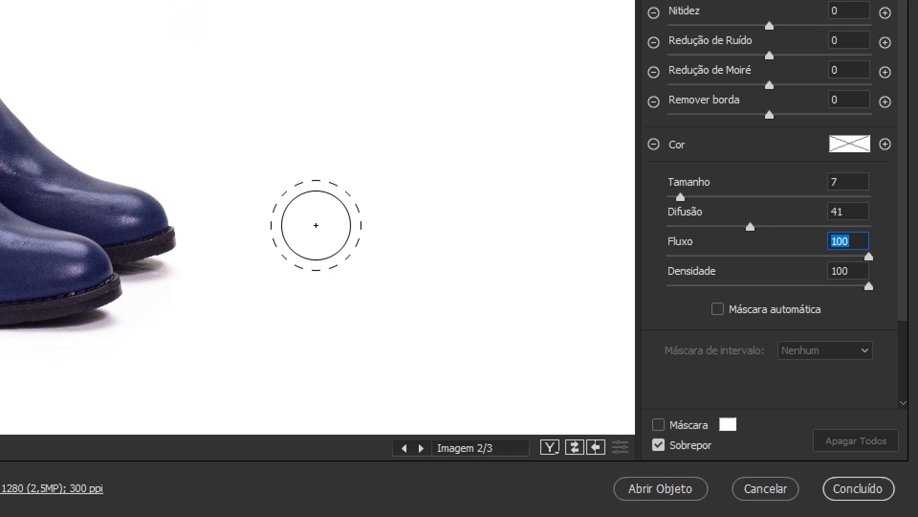
drag(686, 266, 686, 256)
click(693, 257)
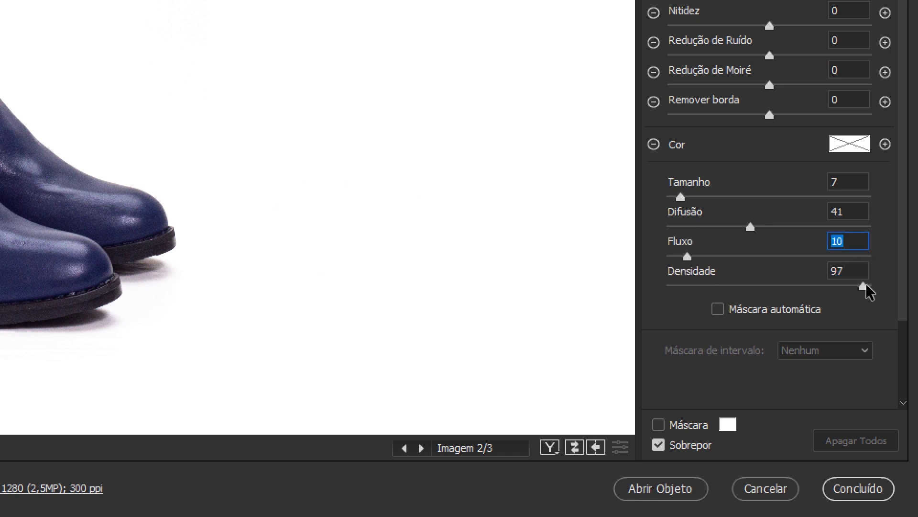
drag(865, 286, 873, 286)
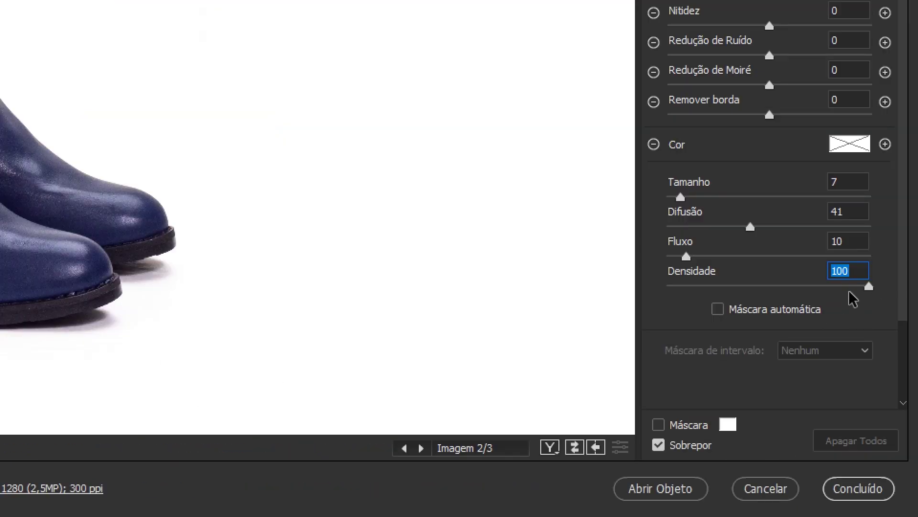
click(750, 227)
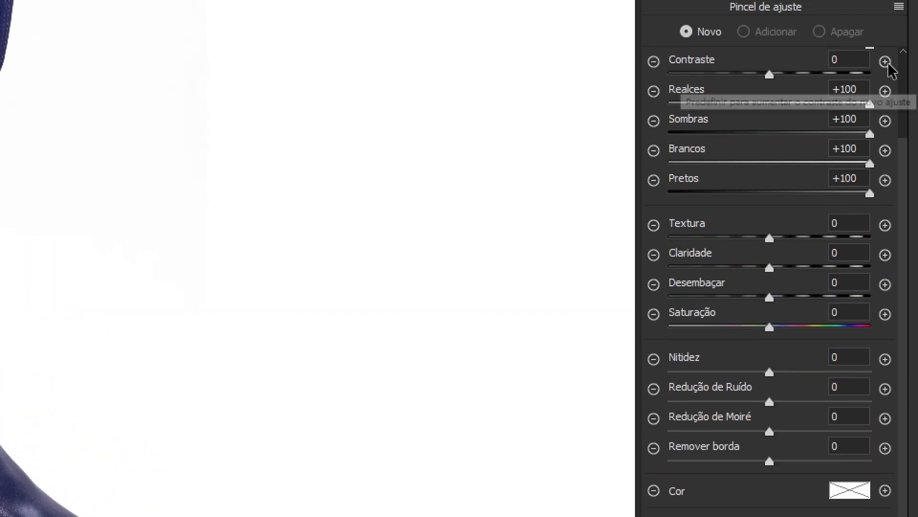
scroll(891, 68, up, 2)
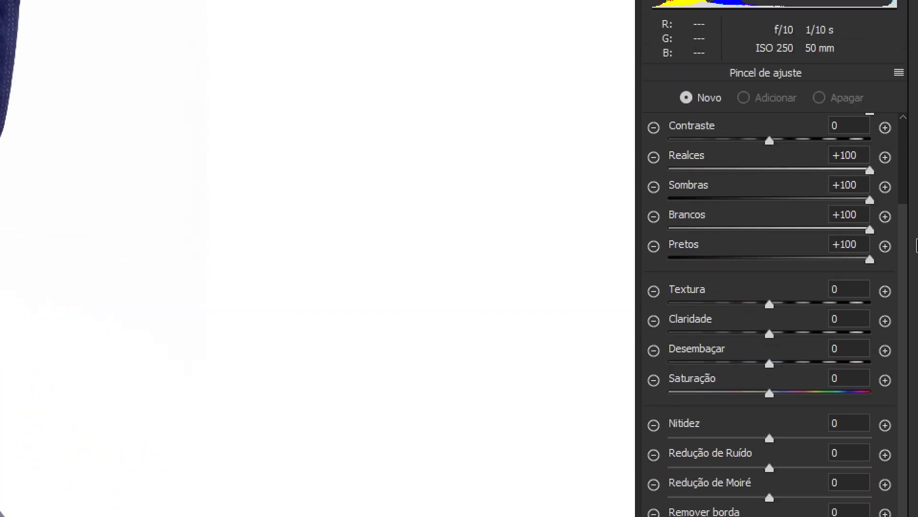
- Reset the brush's Highlights, Shadows, Whites and Blacks to zero and lower Exposure to +2.00
scroll(909, 246, up, 1)
scroll(904, 207, up, 2)
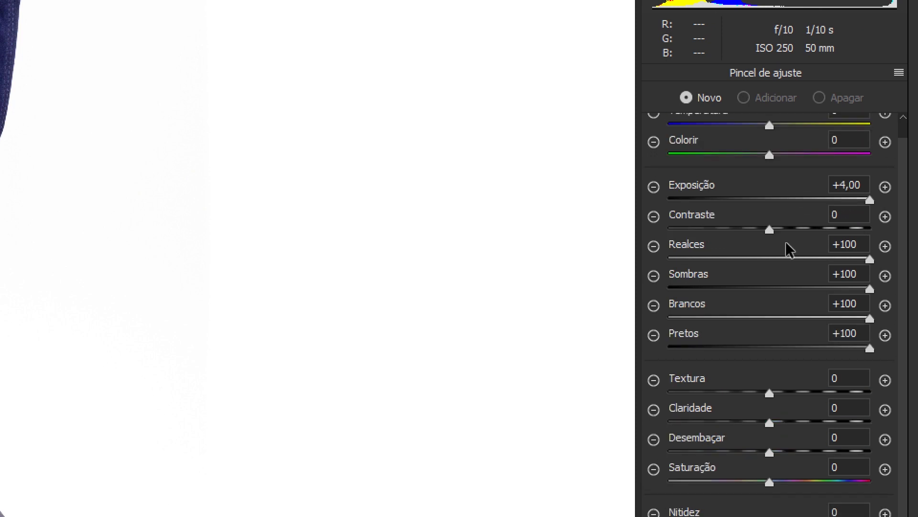
double_click(868, 260)
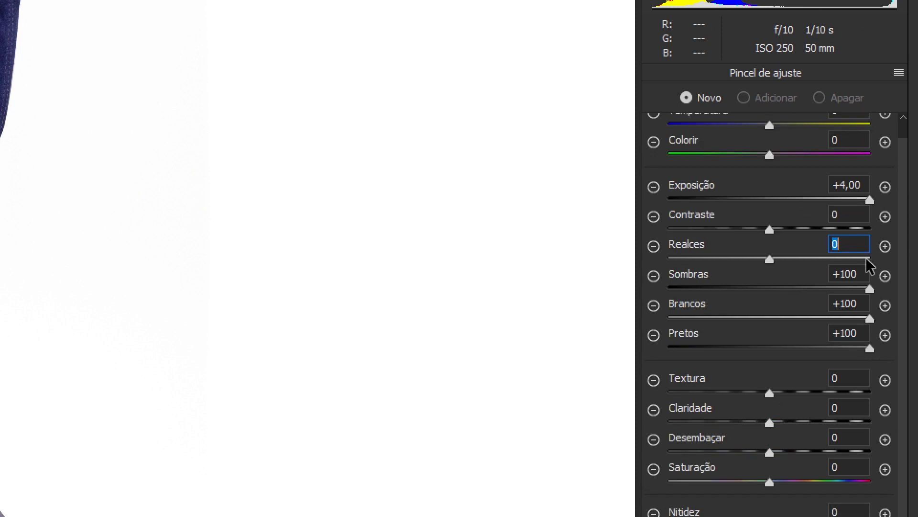
double_click(869, 289)
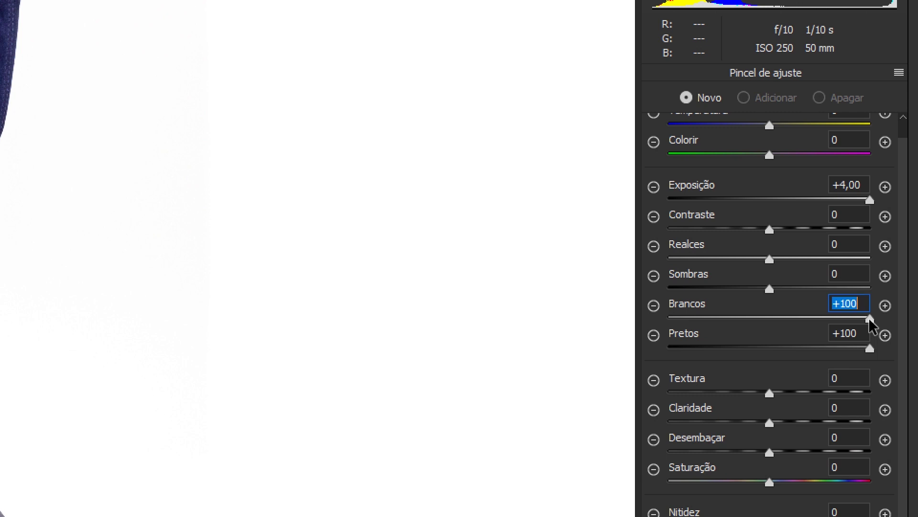
double_click(869, 318)
double_click(869, 348)
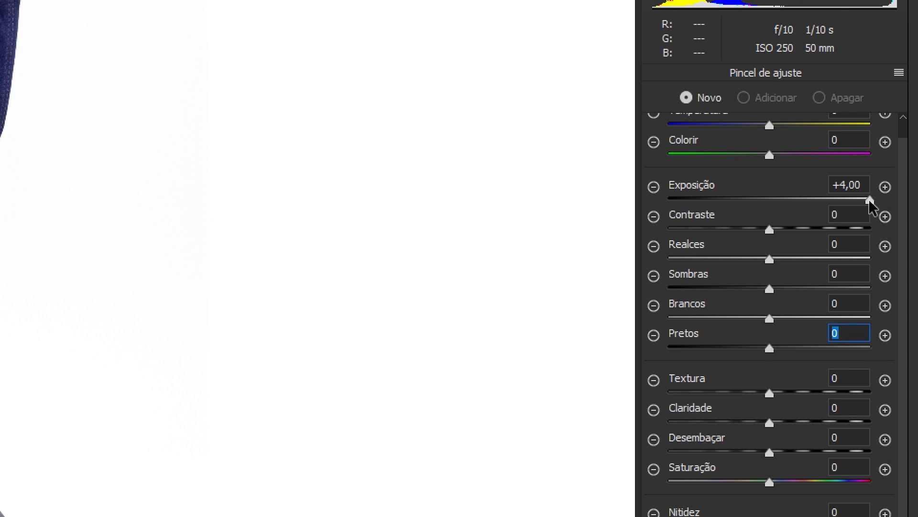
drag(869, 200, 824, 203)
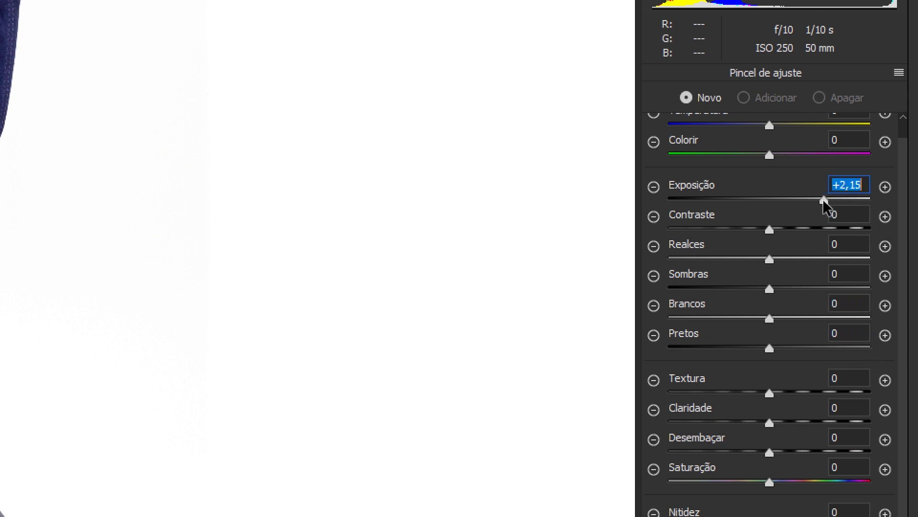
drag(822, 201, 821, 201)
scroll(804, 469, down, 5)
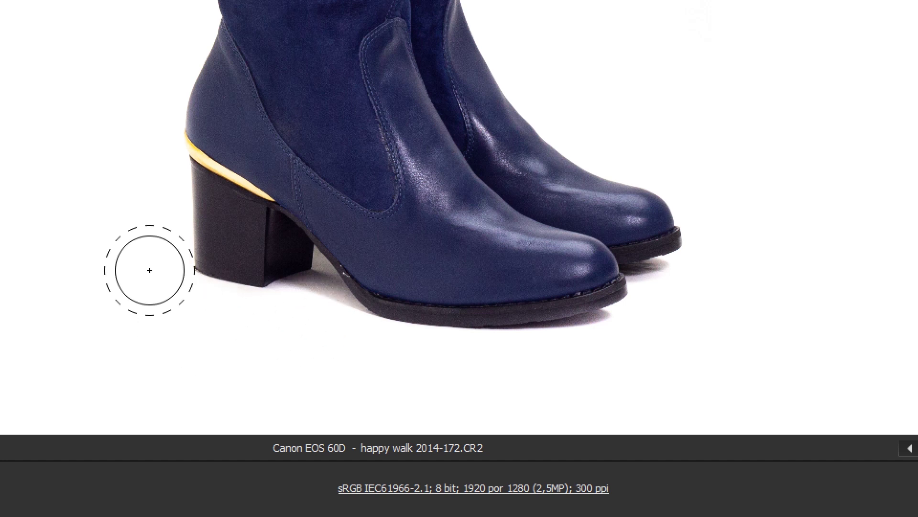
- Enlarge the preview and fit the whole boot photo in view at 66.7%
key(f)
scroll(135, 214, up, 1)
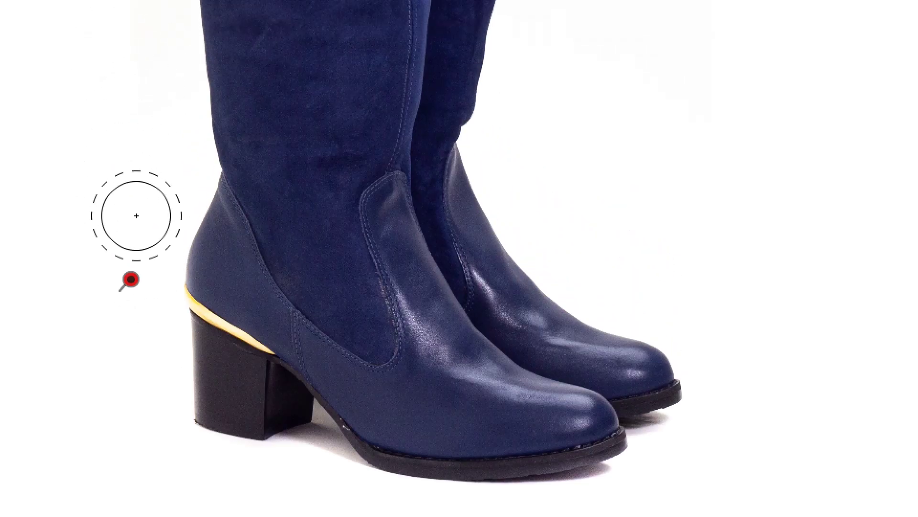
scroll(160, 174, up, 3)
scroll(162, 36, up, 2)
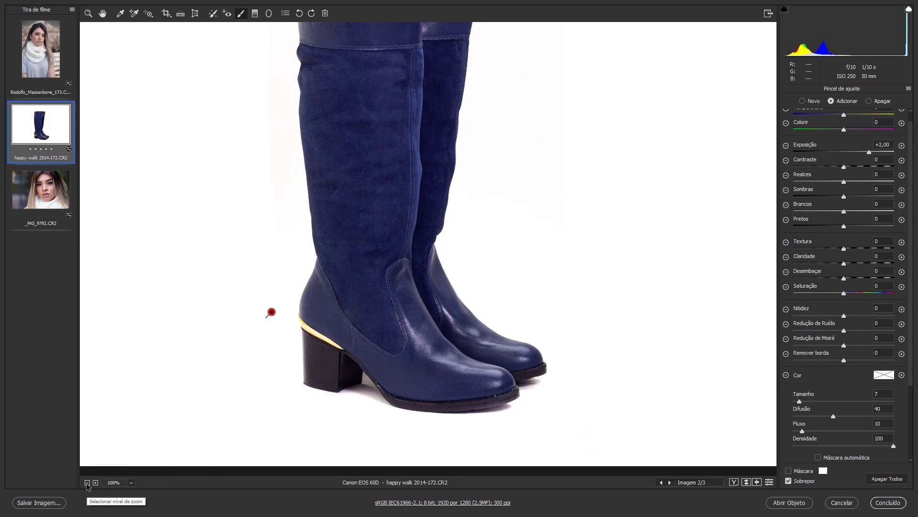
click(88, 483)
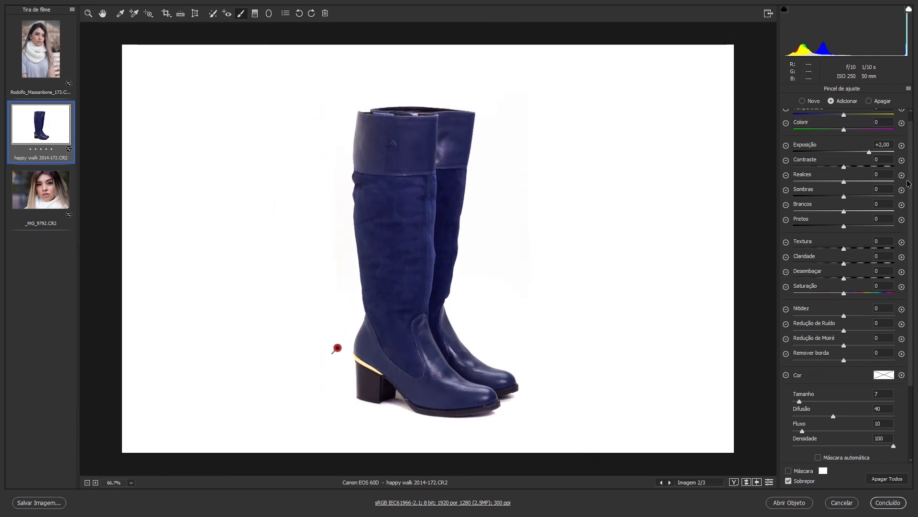
- Start a new adjustment brush and paint softening over the suede shaft, ankle and cuff
click(814, 102)
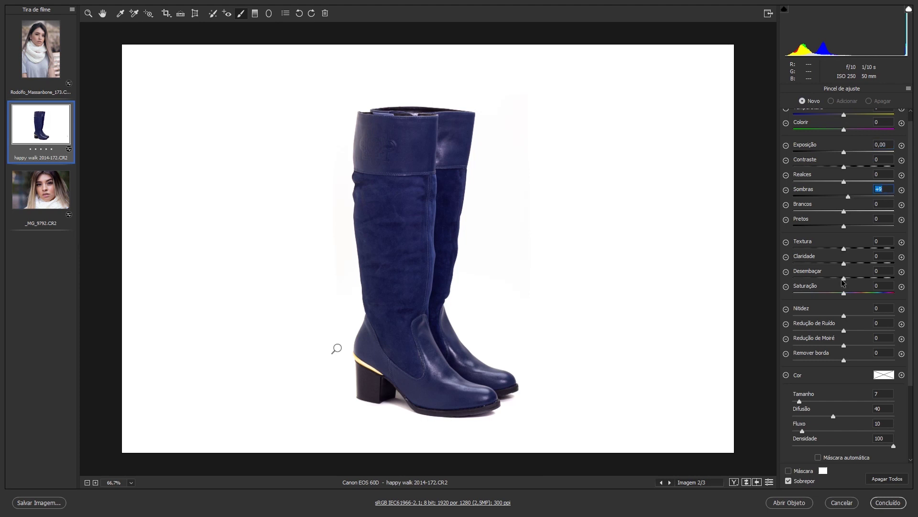
drag(835, 267, 833, 267)
mouse_move(421, 203)
mouse_down()
mouse_move(388, 202)
mouse_move(452, 191)
mouse_up()
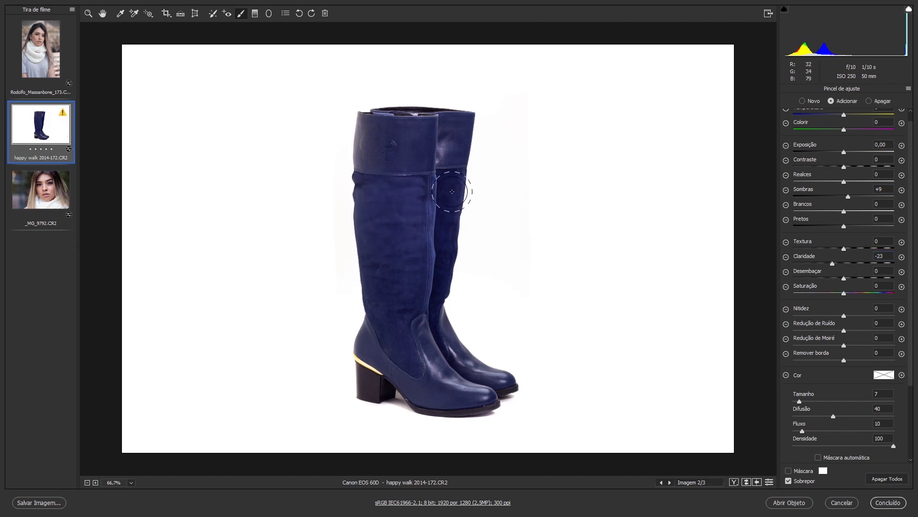
mouse_move(403, 311)
mouse_down()
mouse_move(406, 350)
mouse_move(488, 375)
mouse_move(443, 351)
mouse_move(449, 307)
mouse_move(427, 248)
mouse_move(467, 189)
mouse_move(444, 135)
mouse_move(436, 125)
mouse_move(376, 134)
mouse_move(371, 192)
mouse_move(369, 119)
mouse_move(389, 181)
mouse_move(400, 283)
mouse_move(378, 335)
mouse_move(469, 382)
mouse_move(478, 376)
mouse_up()
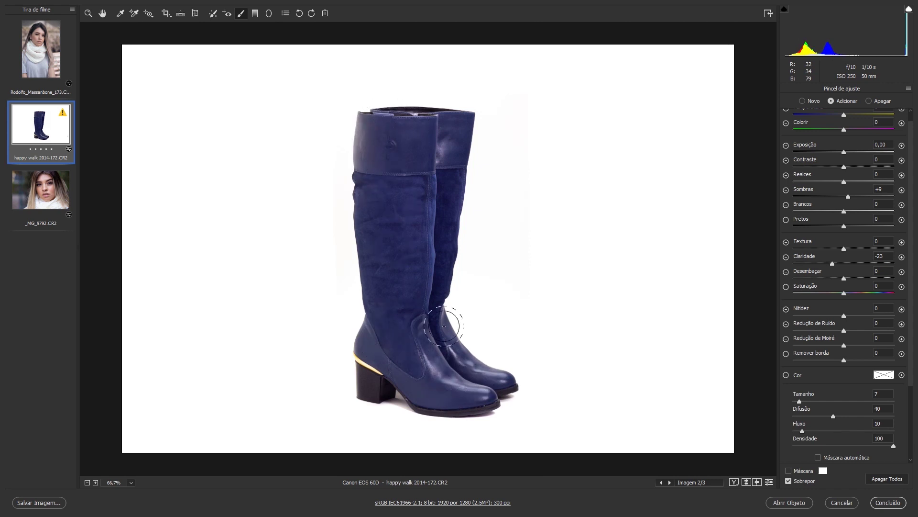
mouse_move(385, 148)
mouse_down()
mouse_move(390, 139)
mouse_move(420, 153)
mouse_up()
- Reset the brush's Shadows, drop Clarity to −49 and paint more softening across the boot
double_click(849, 197)
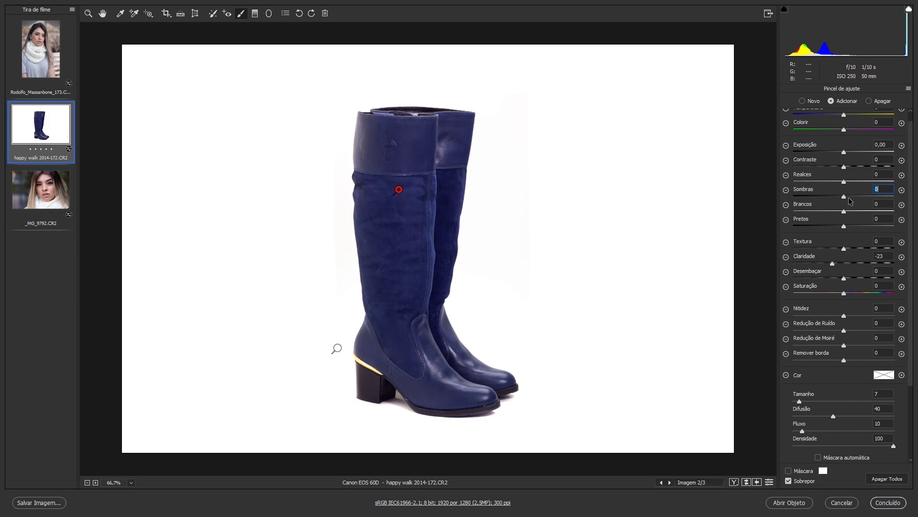
drag(832, 263, 849, 263)
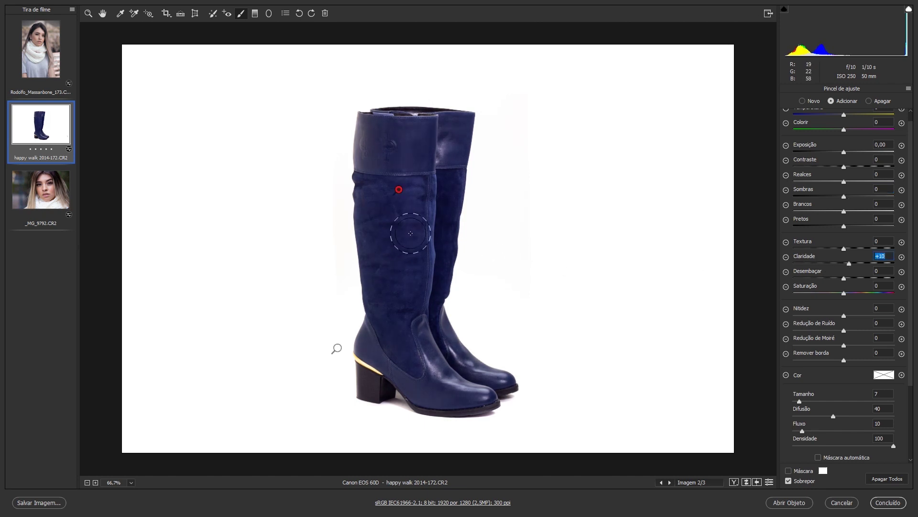
drag(849, 263, 816, 265)
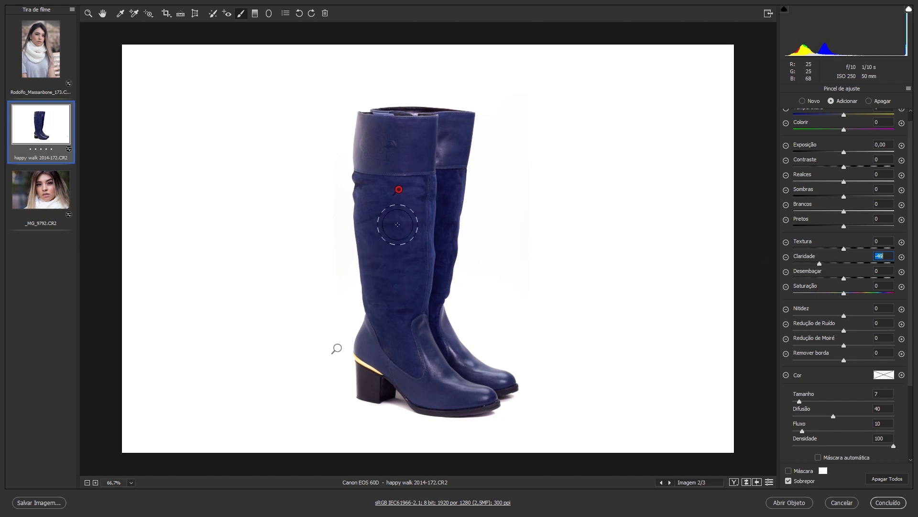
mouse_move(416, 148)
mouse_down()
mouse_move(406, 206)
mouse_move(373, 287)
mouse_move(405, 262)
mouse_up()
- Open _MG_9792.CR2 and zoom to 100% beside the nose
click(43, 195)
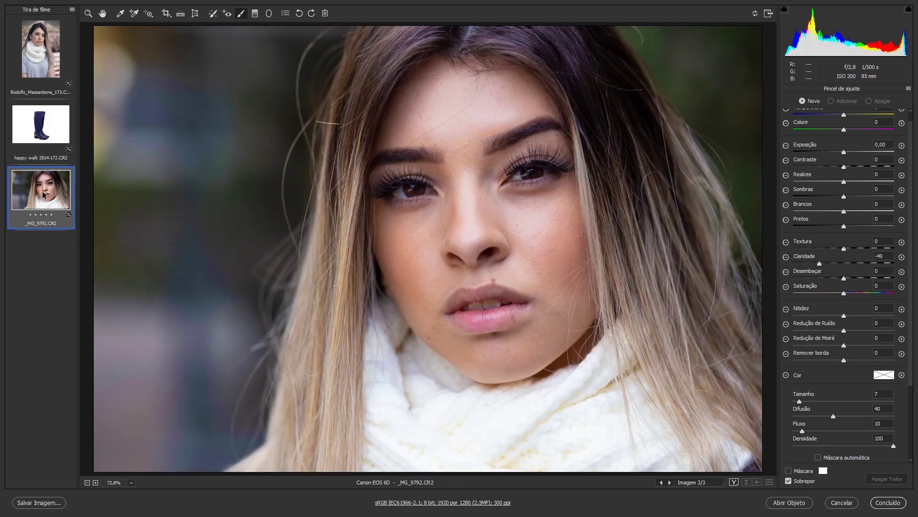
click(89, 16)
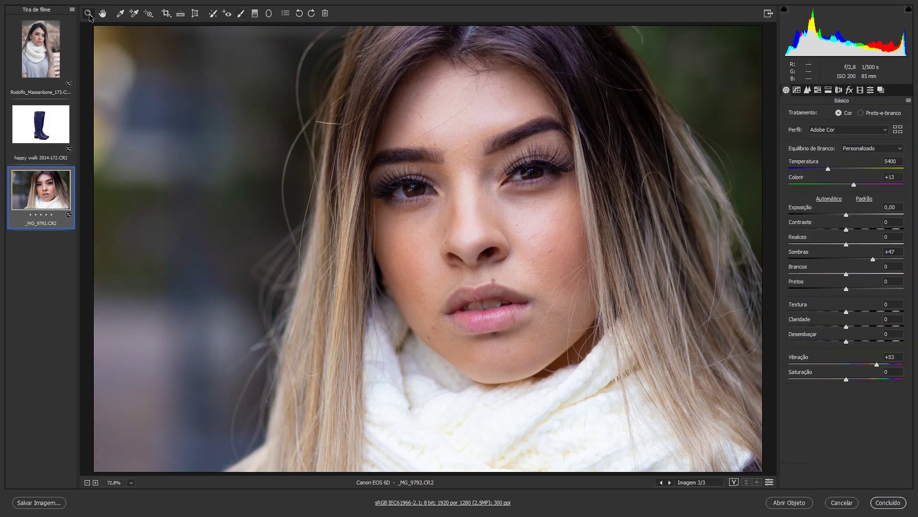
click(493, 213)
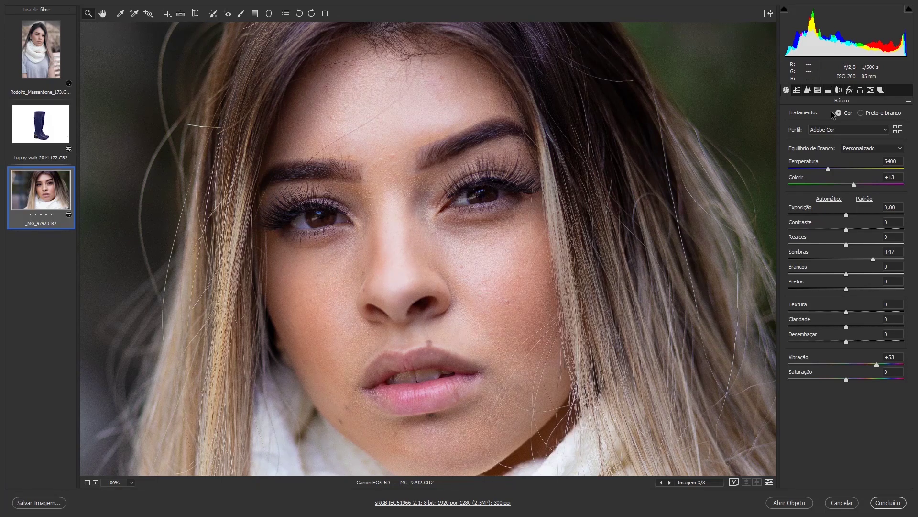
- In the Detail panel, raise sharpening amount to 56 and lower the detail and radius
click(808, 89)
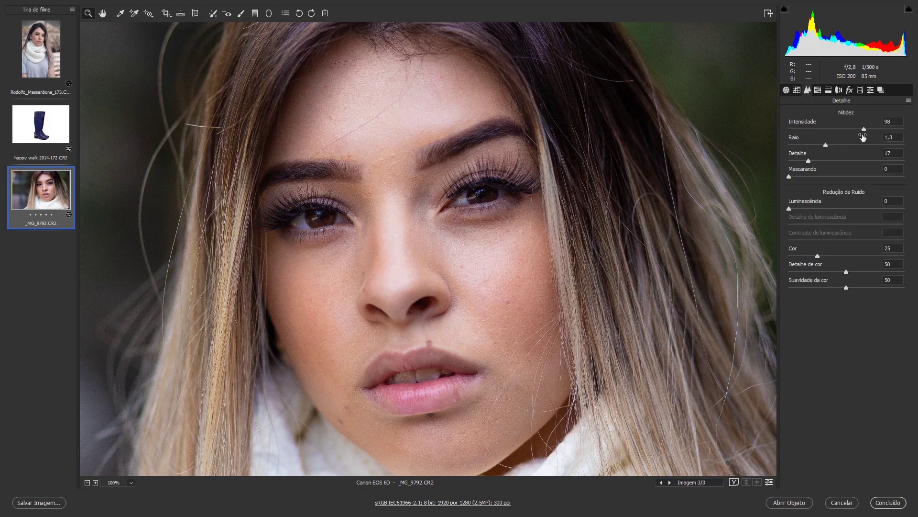
click(831, 130)
drag(808, 160, 785, 159)
click(814, 145)
click(787, 89)
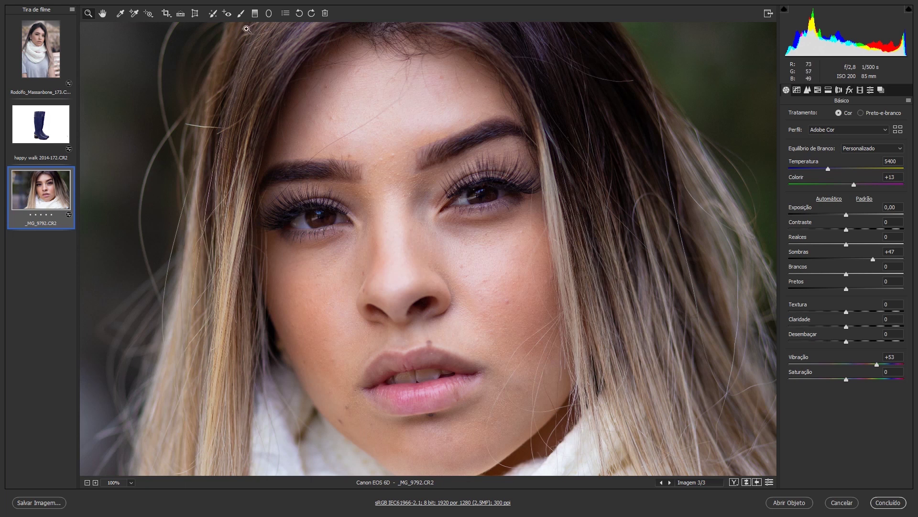
- Pick the Adjustment Brush with Texture -38 and Sharpness -9, fitting the portrait in view
click(240, 14)
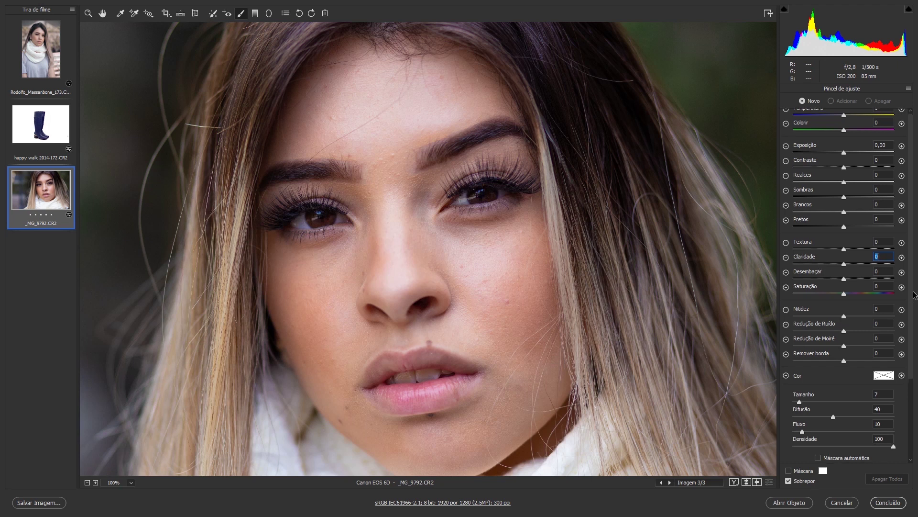
drag(913, 310, 913, 242)
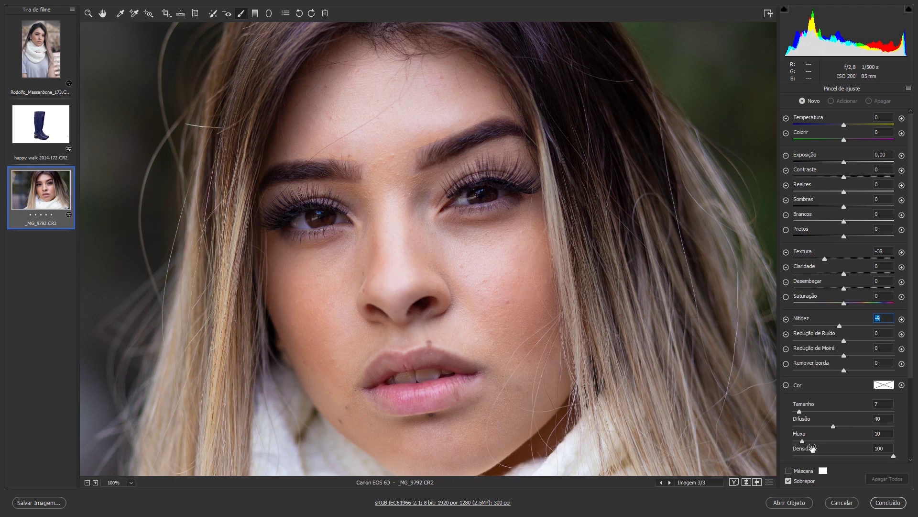
key(ctrl+minus)
- Tune the brush to size 12 and feather 70 using the bracket keys
key(bracketleft)
key(bracketleft)
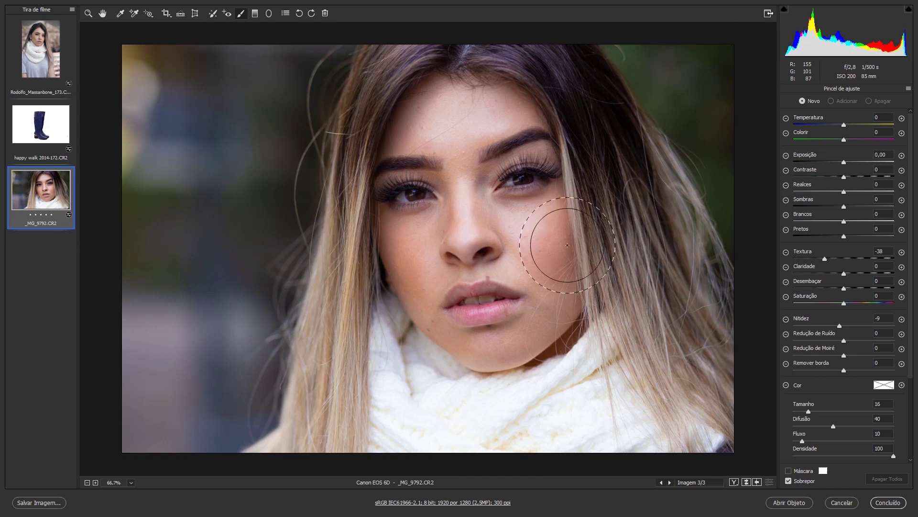
key(shift+bracketright)
key(shift+bracketright)
key(shift+bracketright)
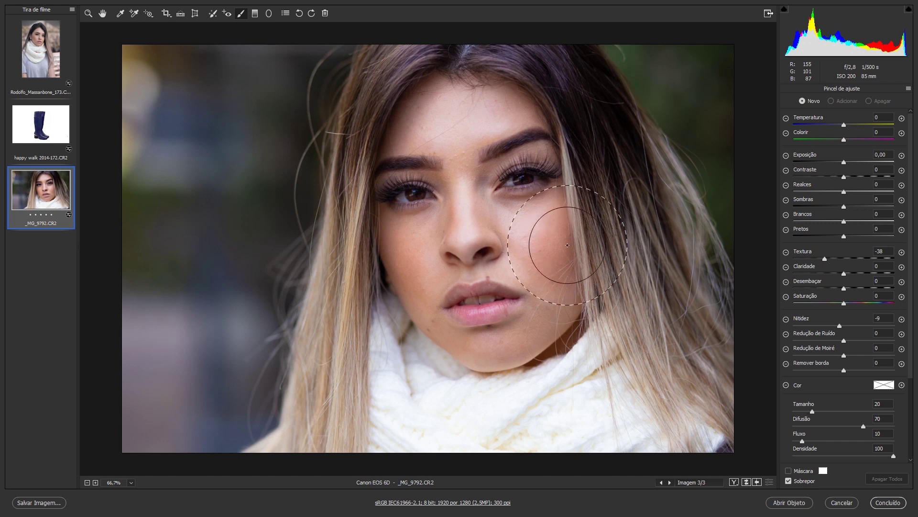
key(bracketright)
key(bracketright)
key(shift+bracketright)
key(shift+bracketright)
key(shift+bracketleft)
key(shift+bracketleft)
key(shift+bracketleft)
key(shift+bracketleft)
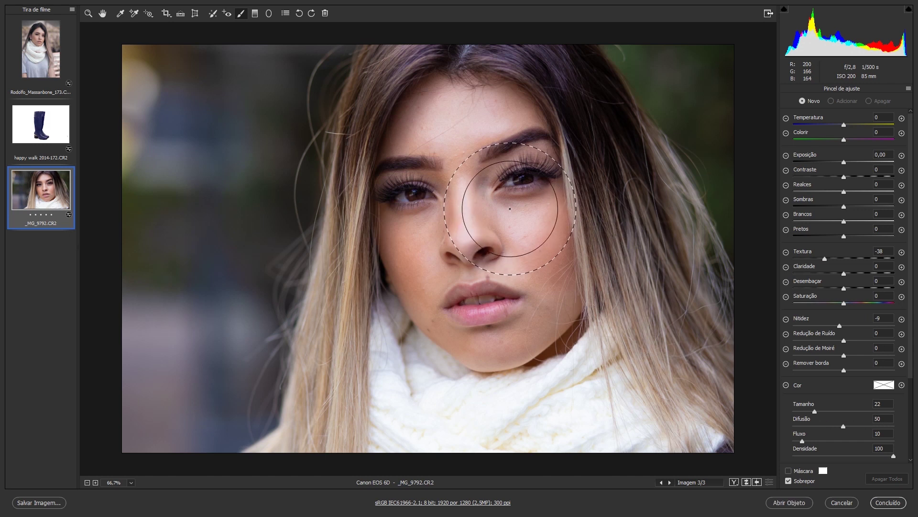
key(shift+bracketright)
key(shift+bracketright)
key(bracketleft)
key(bracketleft)
key(bracketleft)
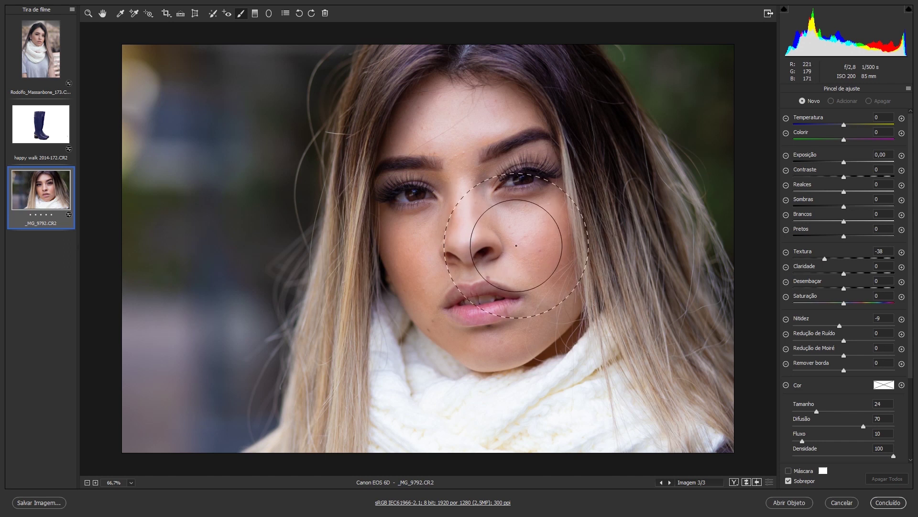
key(bracketleft)
key(bracketleft)
key(bracketleft)
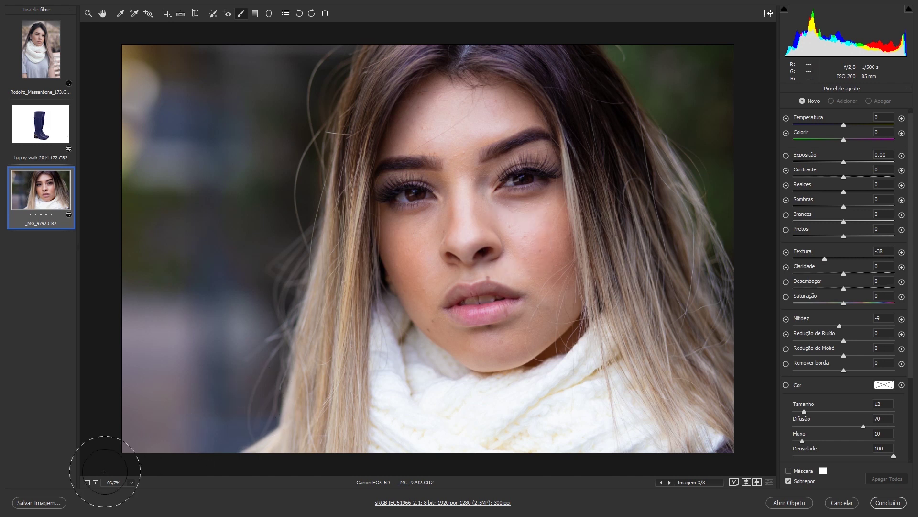
click(131, 482)
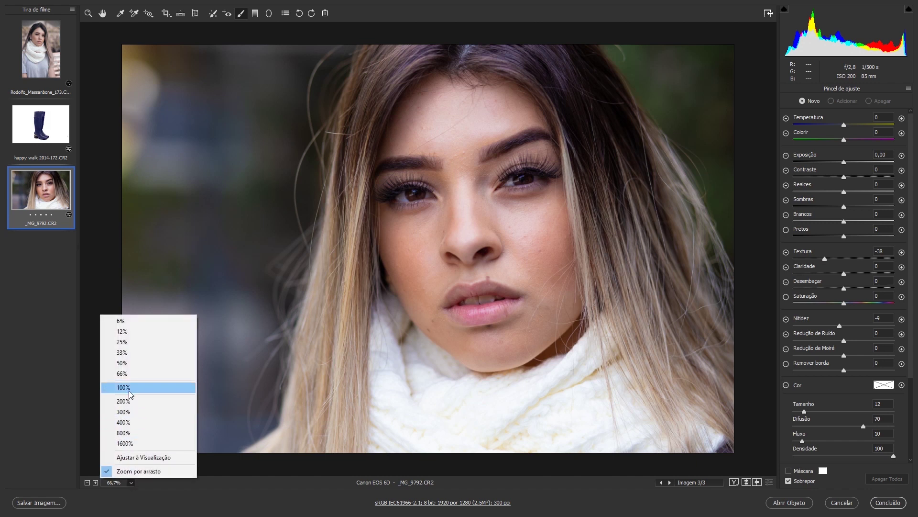
- Zoom the portrait to 100% and pan to the face
click(123, 387)
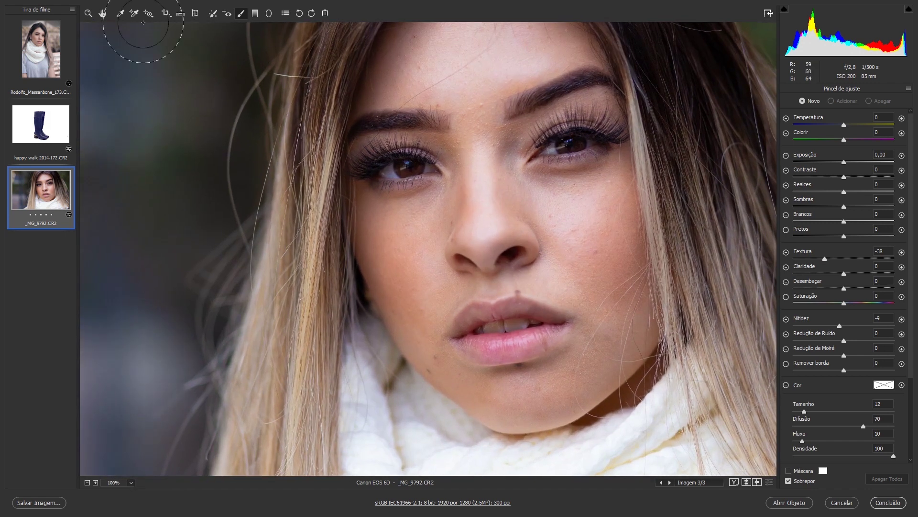
click(103, 13)
drag(534, 167, 440, 204)
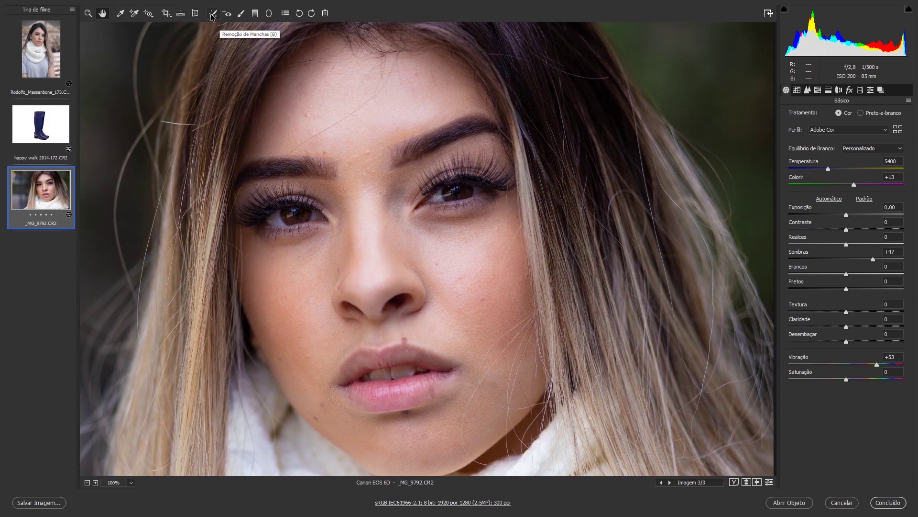
click(241, 13)
- Paint skin softening over the forehead with a smaller brush, then resize it
key(bracketleft)
key(bracketleft)
key(bracketleft)
key(bracketleft)
key(bracketleft)
key(bracketleft)
key(bracketleft)
mouse_move(315, 85)
mouse_down()
mouse_move(293, 96)
mouse_move(314, 85)
mouse_move(328, 115)
mouse_move(375, 111)
mouse_up()
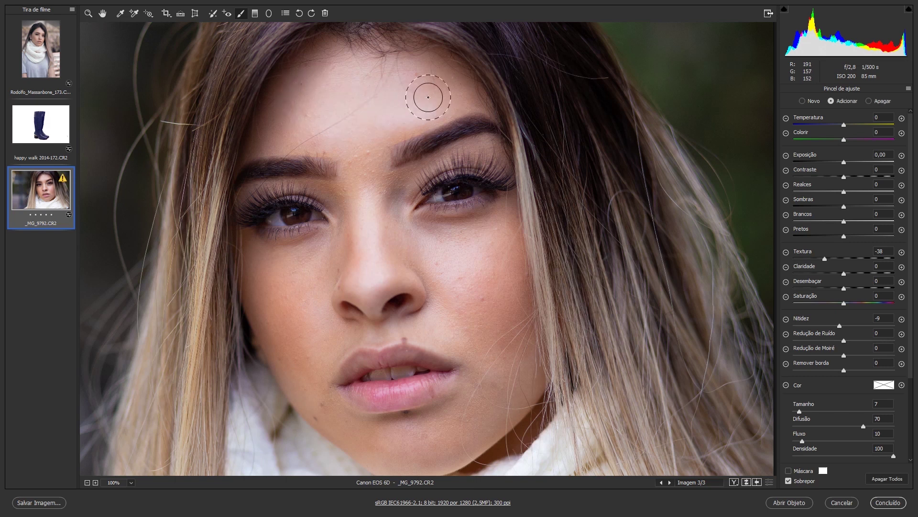
key(bracketleft)
key(bracketleft)
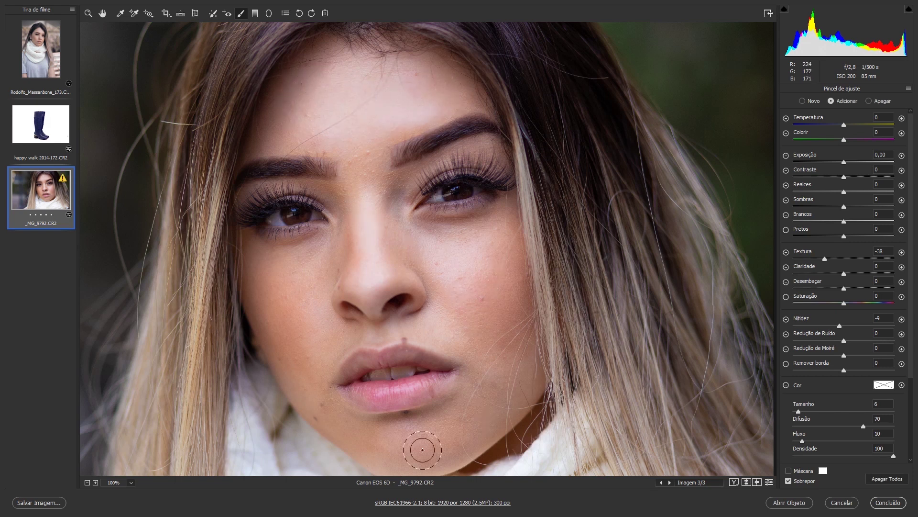
key(bracketleft)
key(bracketleft)
key(bracketright)
key(bracketright)
key(bracketright)
- Set the softening brush to Texture -48 and Sharpness -30
mouse_move(825, 258)
mouse_down()
mouse_move(905, 259)
mouse_move(832, 259)
mouse_up()
mouse_move(807, 325)
mouse_down()
mouse_move(882, 326)
mouse_move(829, 330)
mouse_up()
drag(834, 259, 819, 260)
- Create a new brush adjustment with Texture +20, Sharpness +12 and feather about 76
click(809, 103)
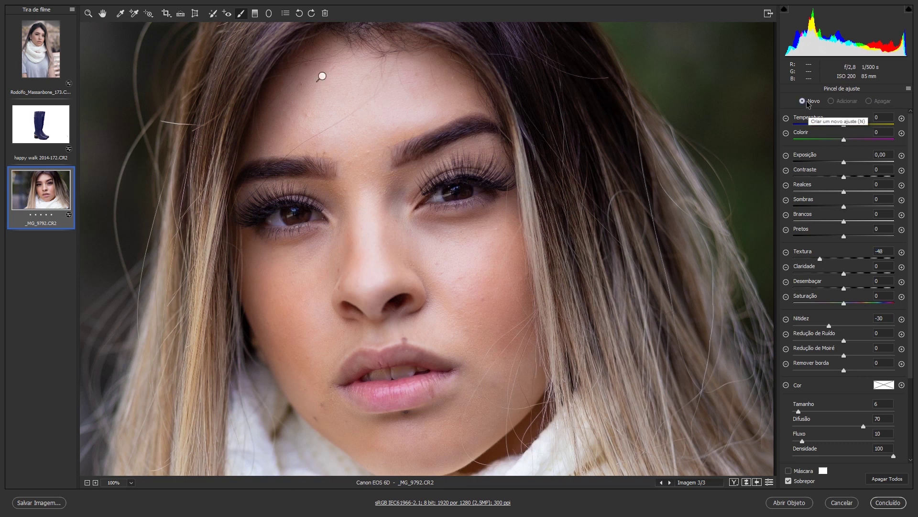
drag(819, 260, 853, 259)
drag(830, 326, 850, 326)
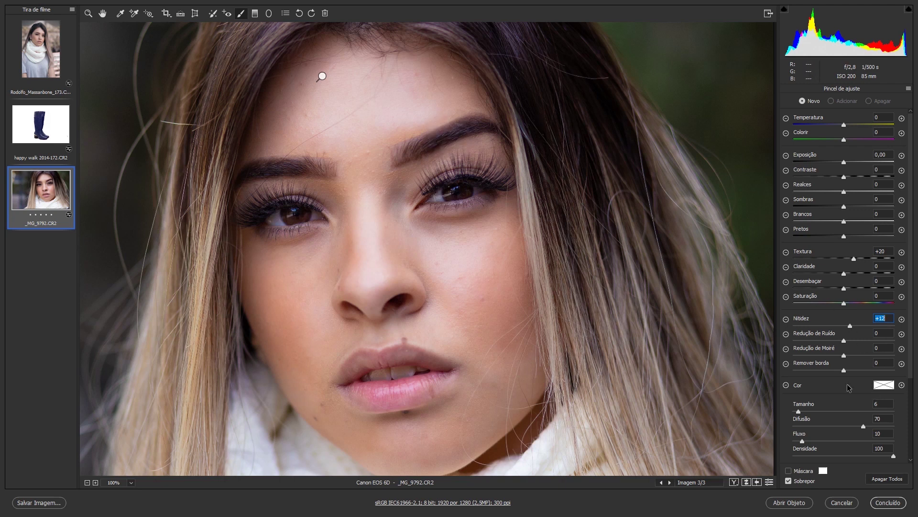
drag(802, 415, 796, 414)
- Paint the sharpening over both eyebrows, the upper lashes and around the eyes
drag(407, 150, 428, 142)
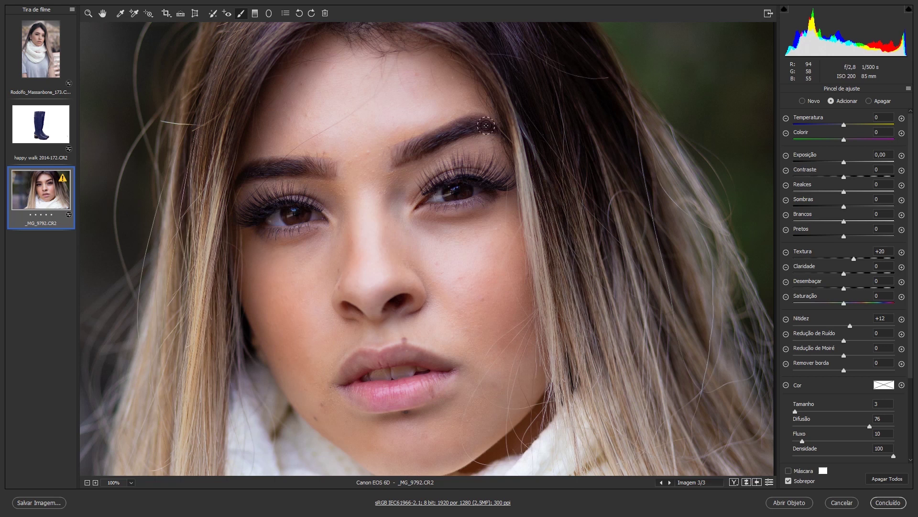
drag(325, 166, 272, 170)
mouse_move(426, 185)
mouse_down()
mouse_move(485, 198)
mouse_move(469, 202)
mouse_up()
mouse_move(360, 395)
mouse_down()
mouse_move(348, 398)
mouse_move(404, 411)
mouse_move(443, 374)
mouse_move(386, 351)
mouse_move(348, 364)
mouse_move(398, 355)
mouse_move(441, 379)
mouse_move(356, 395)
mouse_move(439, 379)
mouse_move(368, 401)
mouse_move(328, 388)
mouse_up()
- Extend the skin-softening adjustment over the chin and the cheek beside the nose
click(322, 77)
mouse_move(338, 396)
mouse_down()
mouse_move(324, 385)
mouse_move(334, 363)
mouse_move(339, 410)
mouse_move(332, 340)
mouse_move(322, 396)
mouse_move(348, 431)
mouse_move(318, 421)
mouse_up()
drag(432, 276, 435, 322)
click(413, 144)
- Toggle between the softening and eyebrow pins to compare masks, then sharpen the eyebrow more
click(321, 76)
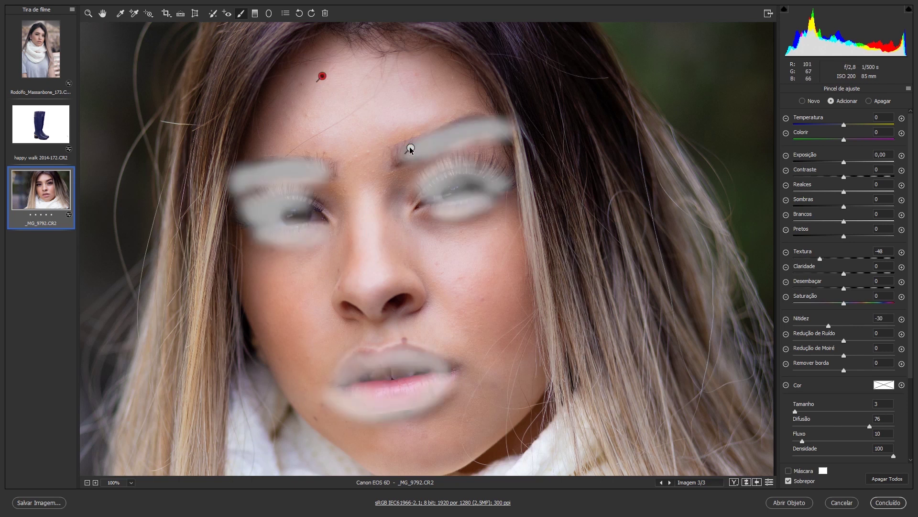
click(411, 149)
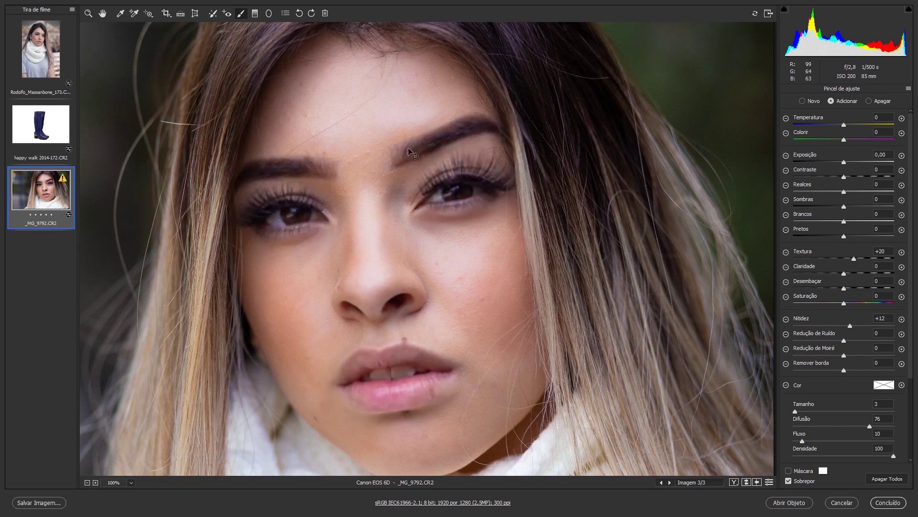
click(321, 76)
mouse_move(406, 150)
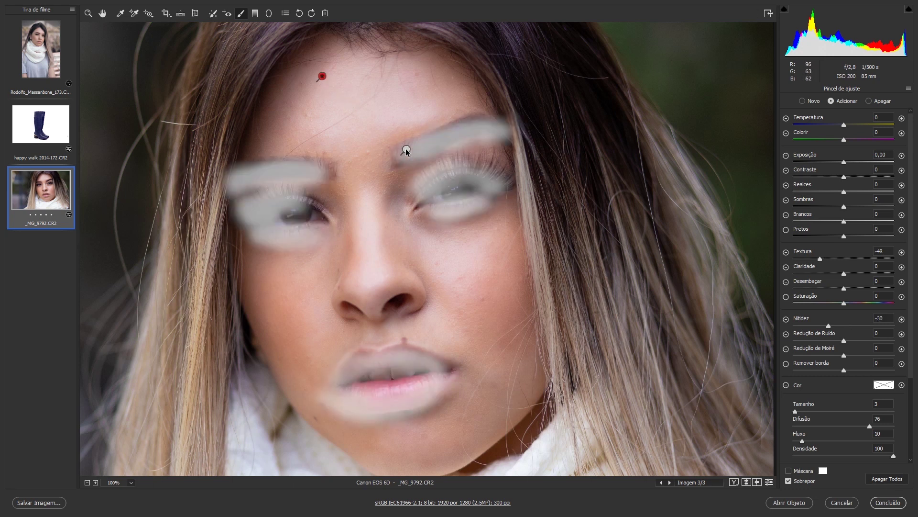
click(406, 150)
drag(448, 135, 477, 119)
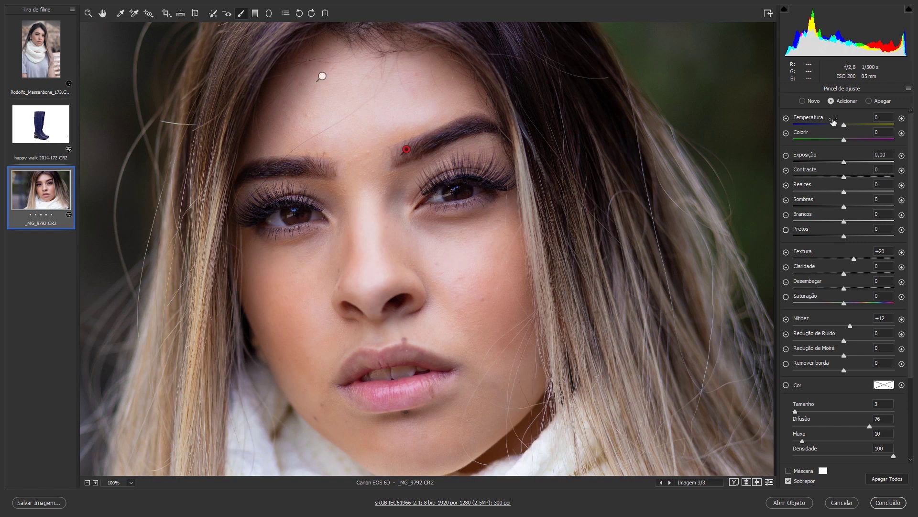
click(802, 101)
- Paint a new brush adjustment over both eyes
drag(460, 194, 463, 191)
drag(294, 211, 299, 216)
drag(300, 214, 311, 214)
- Set the eye brush to Exposure +0.20, Clarity +43 and Shadows +13
drag(845, 165, 852, 164)
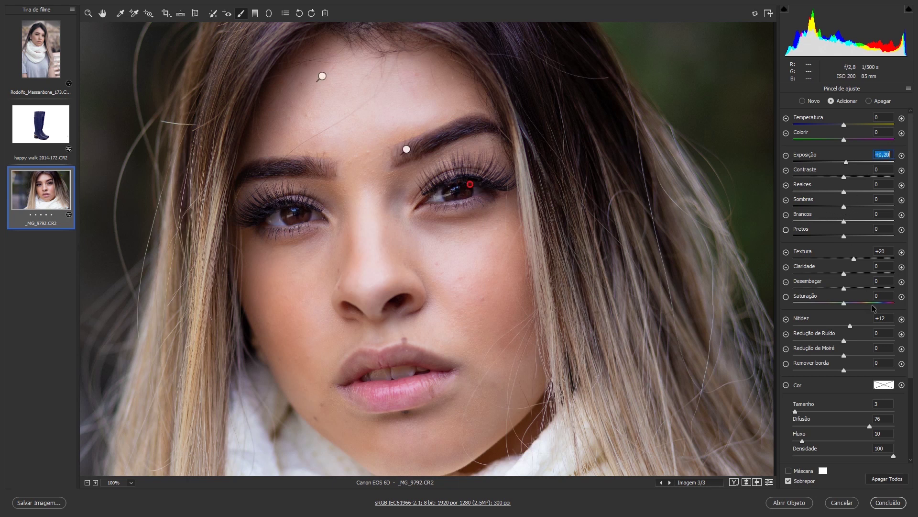
drag(844, 274, 859, 275)
drag(844, 206, 857, 207)
drag(852, 274, 867, 274)
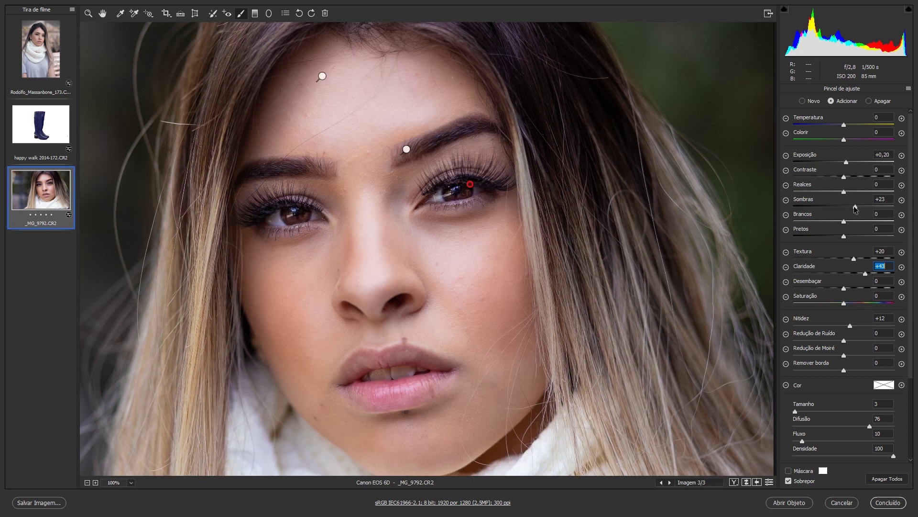
mouse_move(855, 207)
mouse_down()
mouse_move(863, 207)
mouse_move(853, 205)
mouse_up()
click(102, 13)
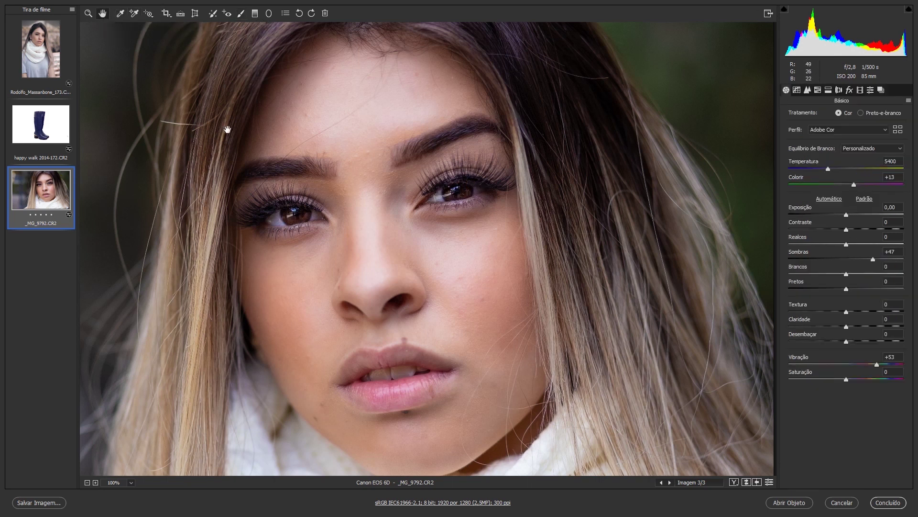
- Compare before and after side by side, panning around the face, then return to single view
key(q)
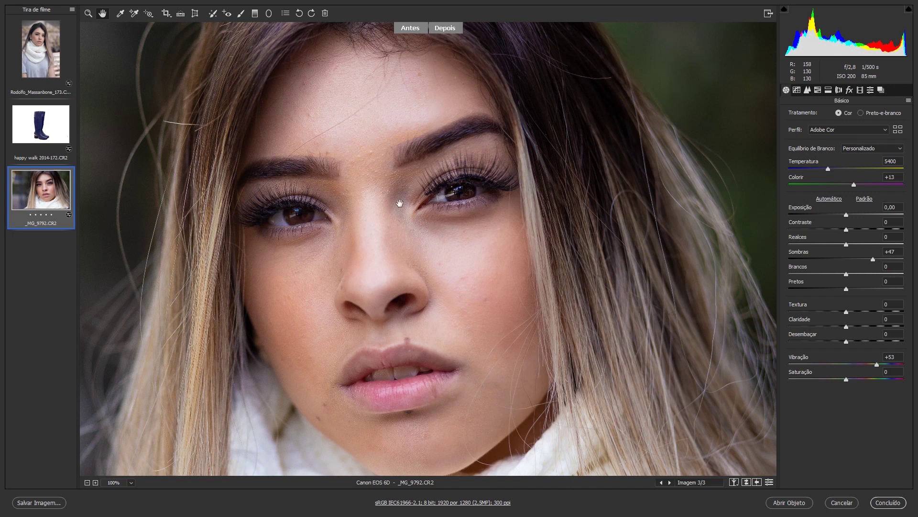
key(q)
key(q)
key(q)
key(q)
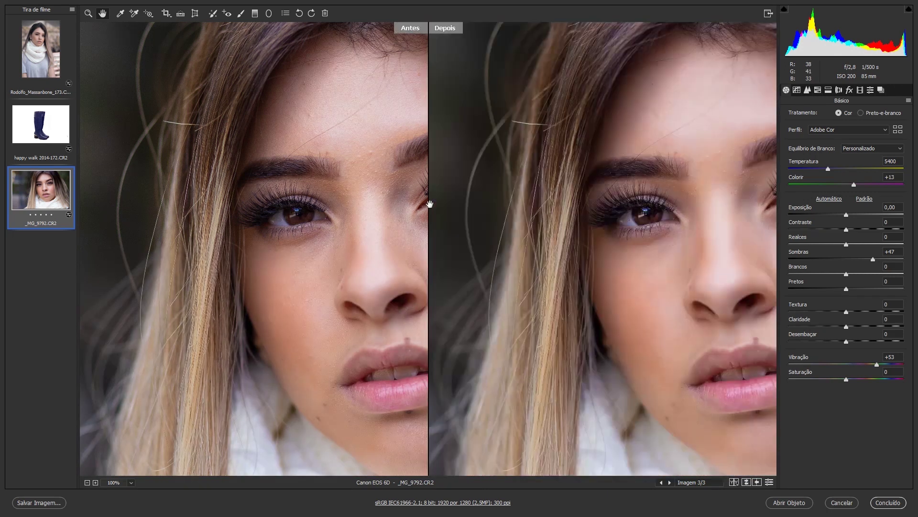
drag(580, 237, 481, 230)
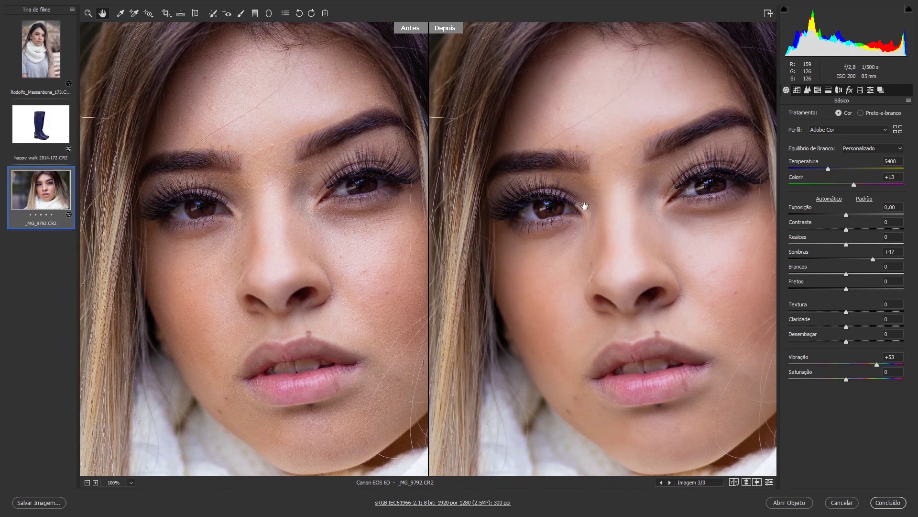
drag(559, 223, 572, 222)
drag(694, 316, 682, 296)
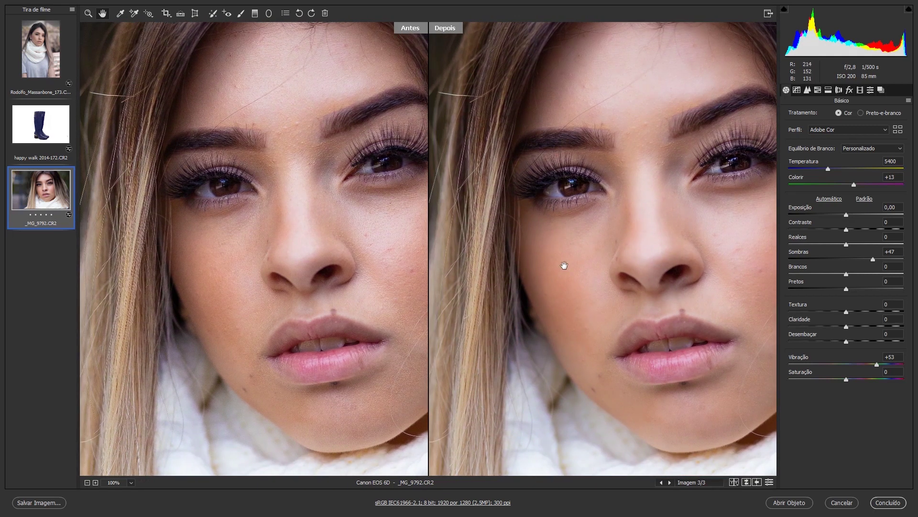
drag(676, 274, 659, 296)
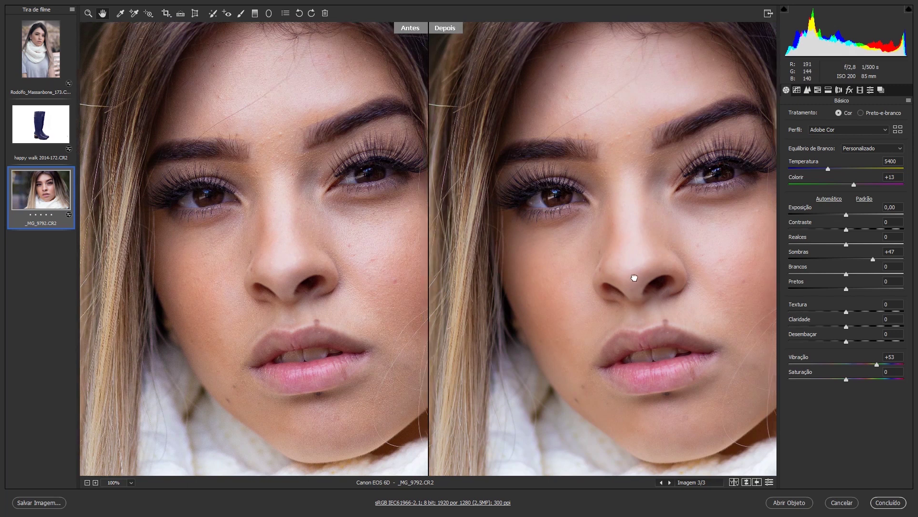
drag(683, 287, 601, 285)
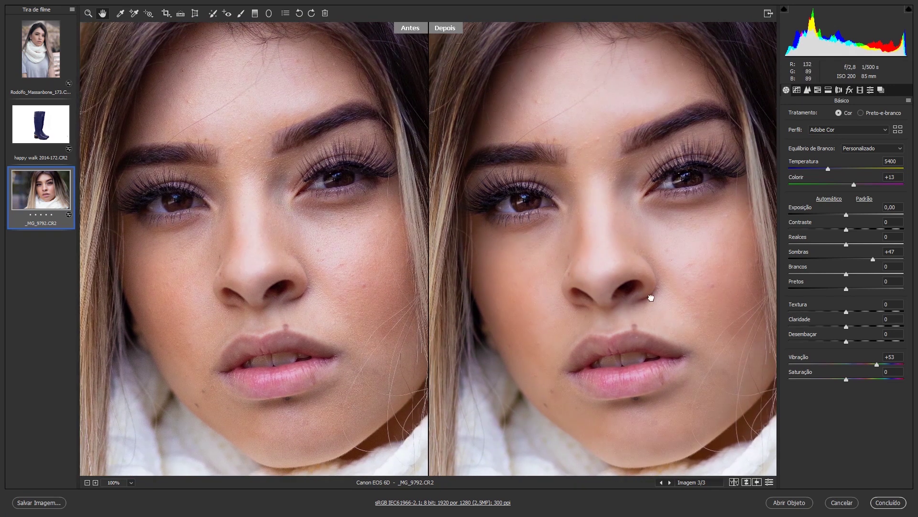
drag(621, 299, 663, 288)
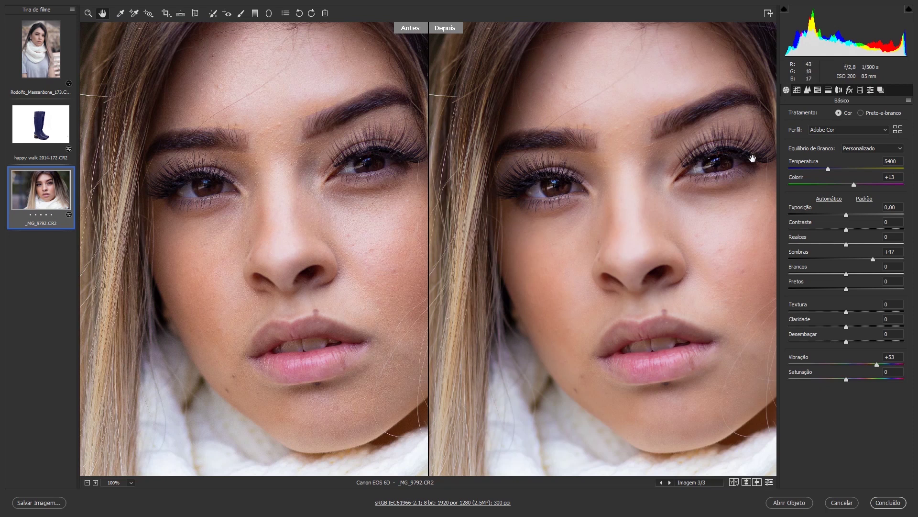
drag(550, 205, 551, 220)
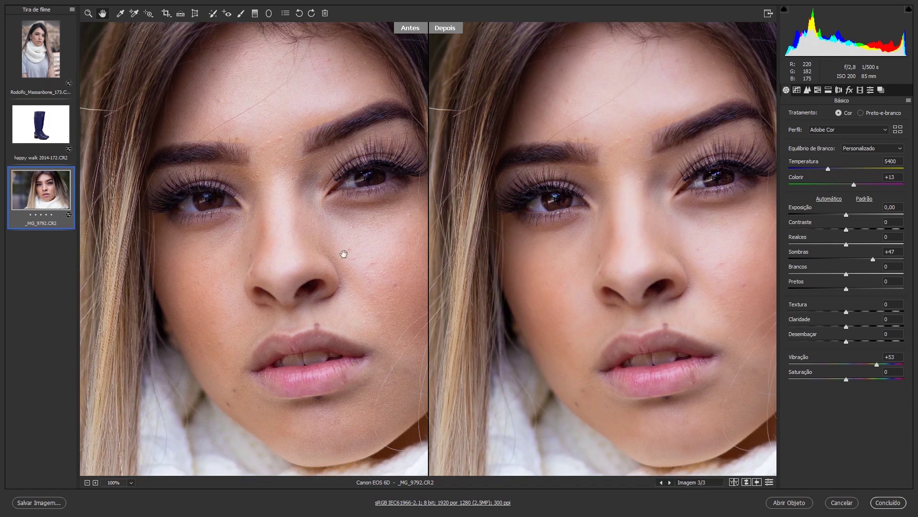
mouse_move(668, 236)
mouse_down()
mouse_move(641, 242)
mouse_move(641, 232)
mouse_move(696, 257)
mouse_up()
key(q)
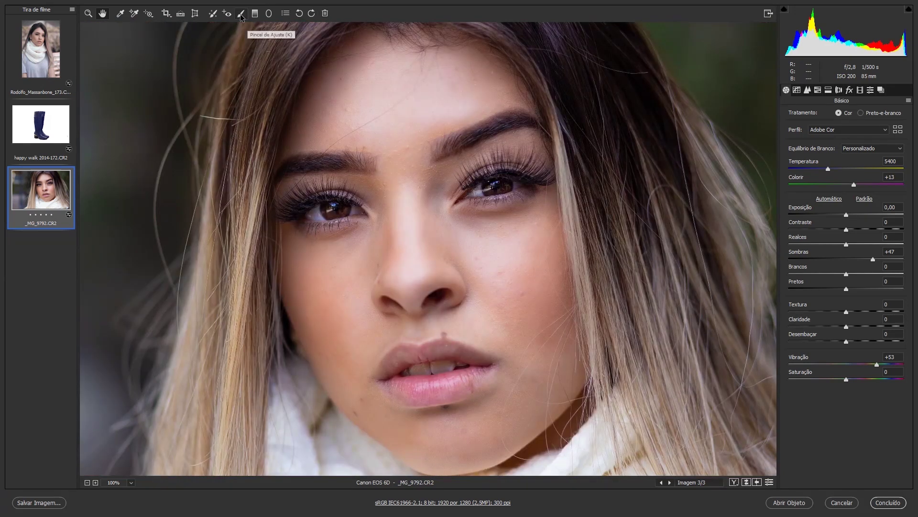
- Reselect the skin-softening adjustment pin on the forehead in the Adjustment Brush
click(241, 14)
click(362, 71)
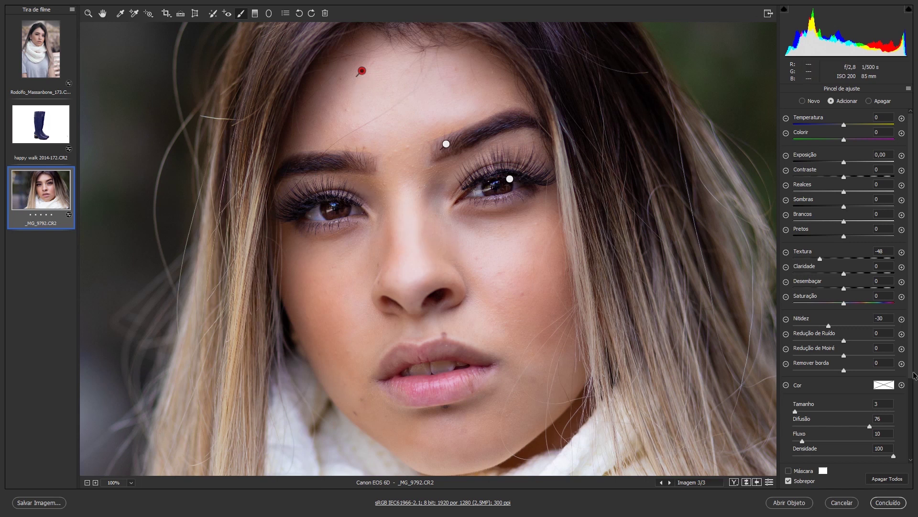
drag(911, 368, 916, 432)
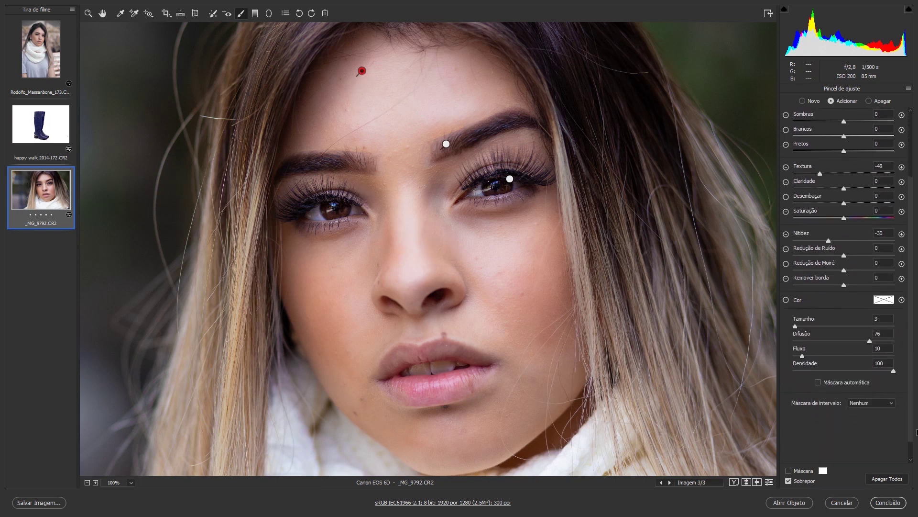
scroll(888, 154, up, 5)
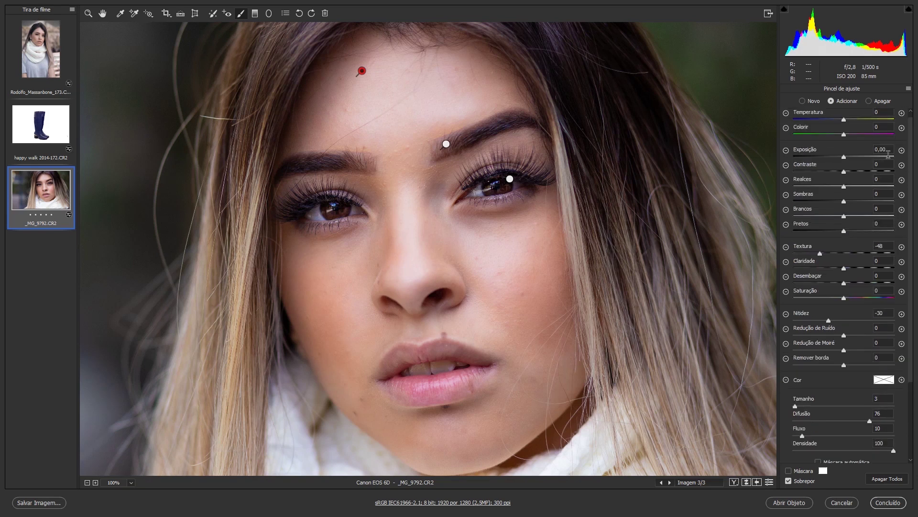
- Erase the softening from the nose and nostrils using a size-3, feather-75, flow-25 eraser
click(882, 101)
drag(915, 165, 912, 222)
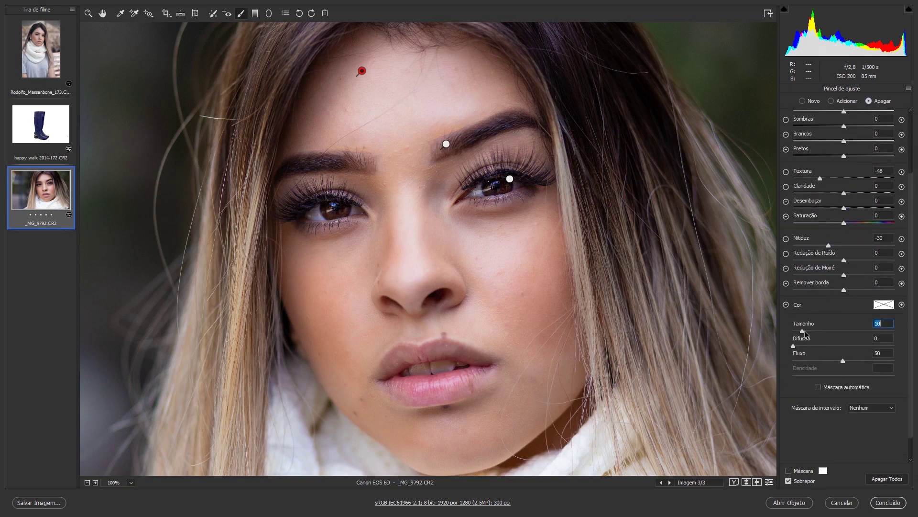
mouse_move(794, 345)
mouse_down()
mouse_move(859, 343)
mouse_move(814, 360)
mouse_up()
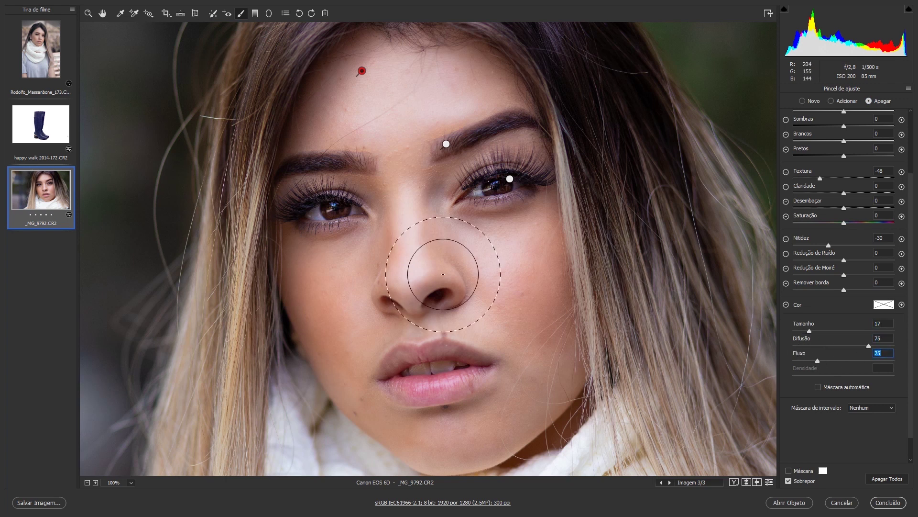
drag(810, 331, 799, 330)
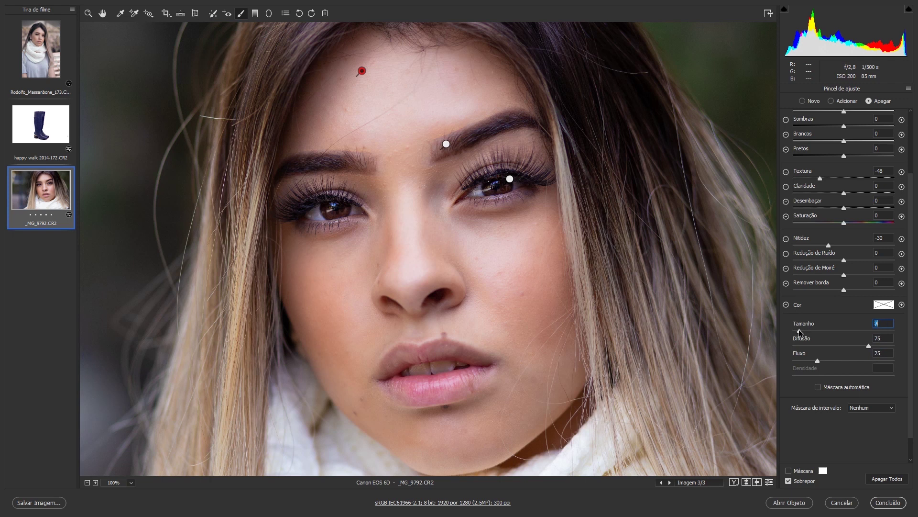
key(Up)
key(Down)
key(Down)
mouse_move(444, 262)
mouse_down()
mouse_move(450, 302)
mouse_move(414, 311)
mouse_up()
drag(427, 301, 430, 316)
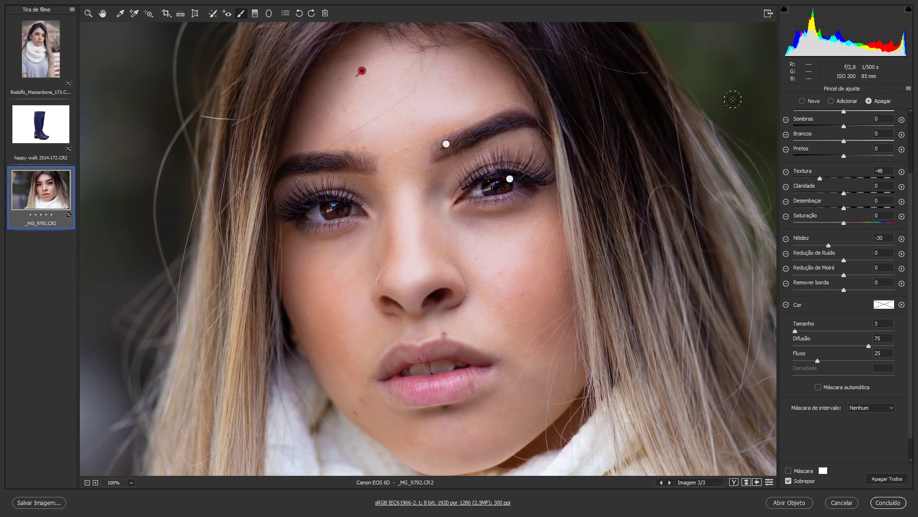